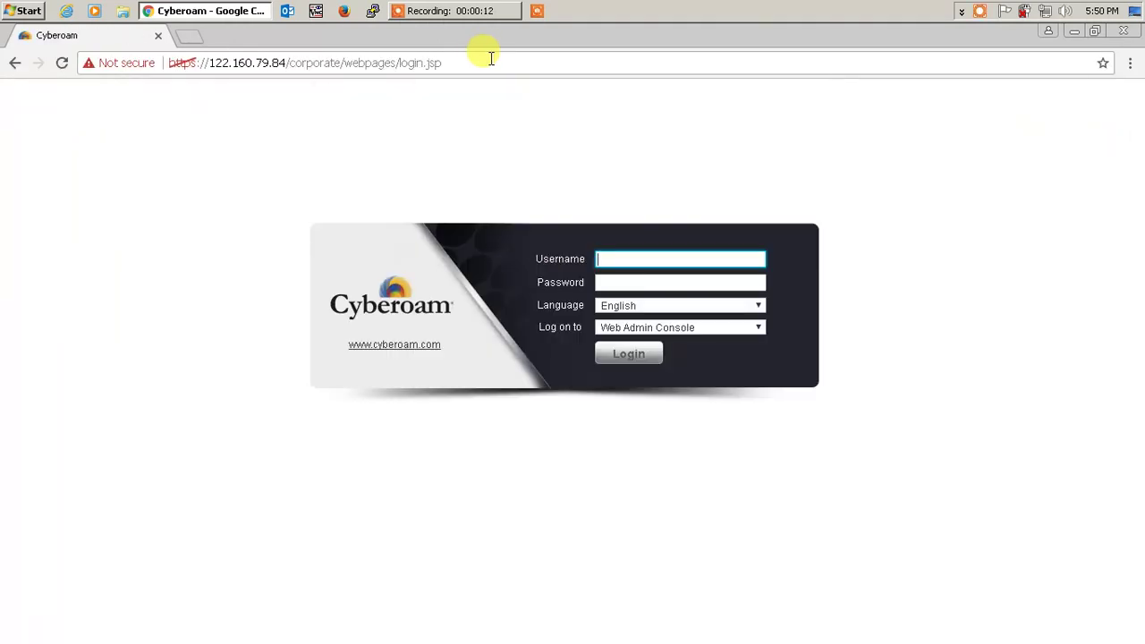
- Sign in to the Web Admin Console with the administrator username and password
type("cyberoam")
key("Tab")
type("cybe")
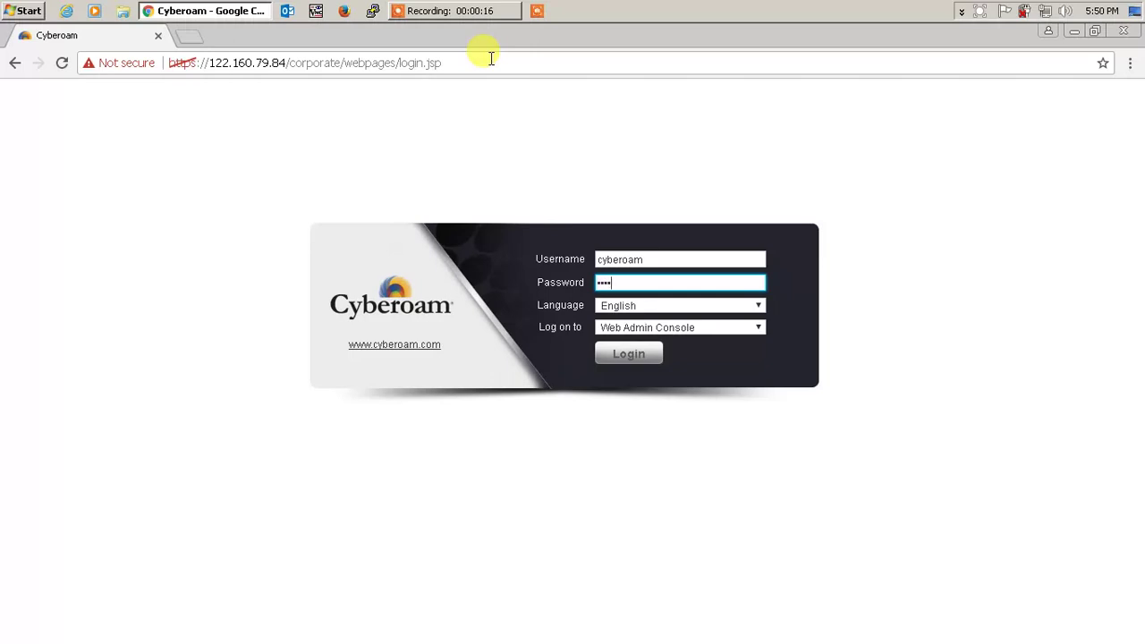
key("Return")
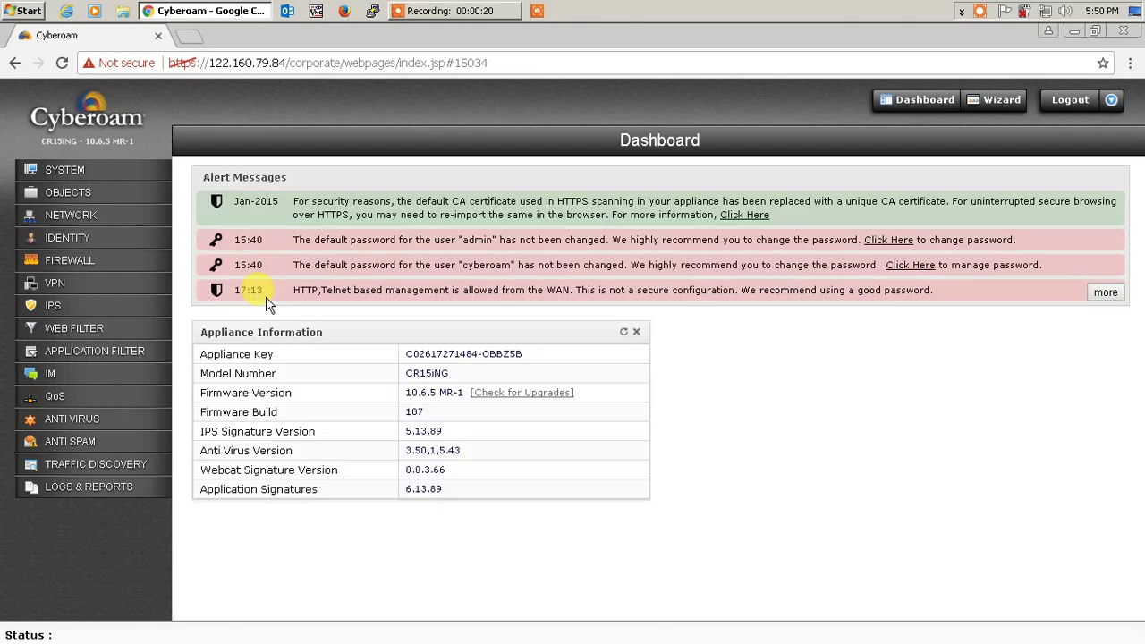
- Start a new user under Identity > Users with username vpn2, its name and password
left_click(61, 237)
left_click(59, 293)
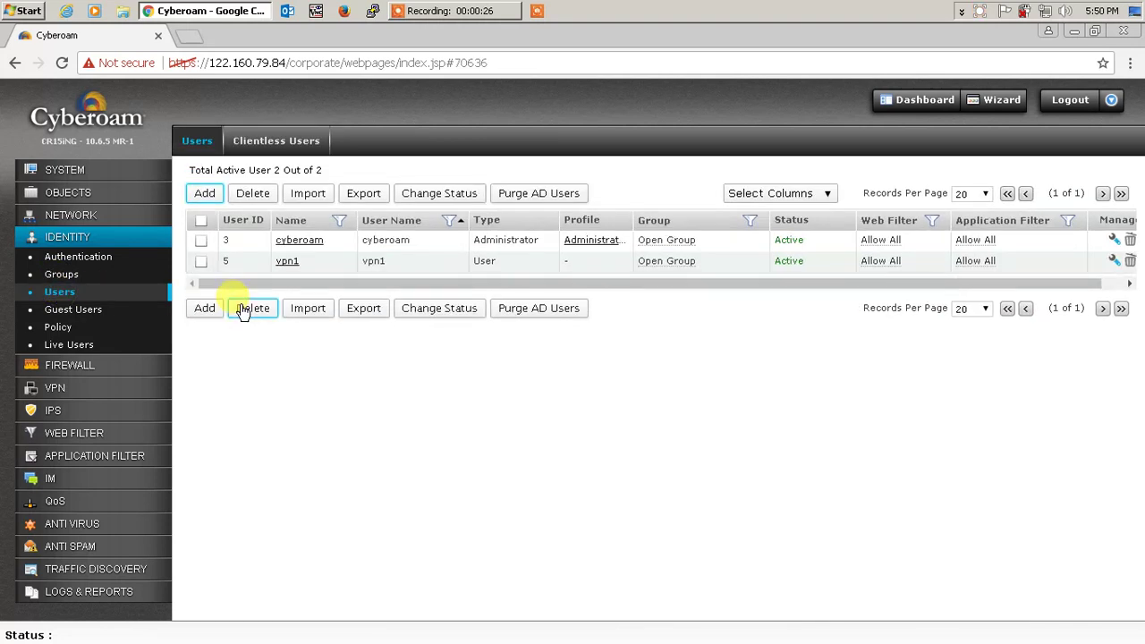
left_click(205, 309)
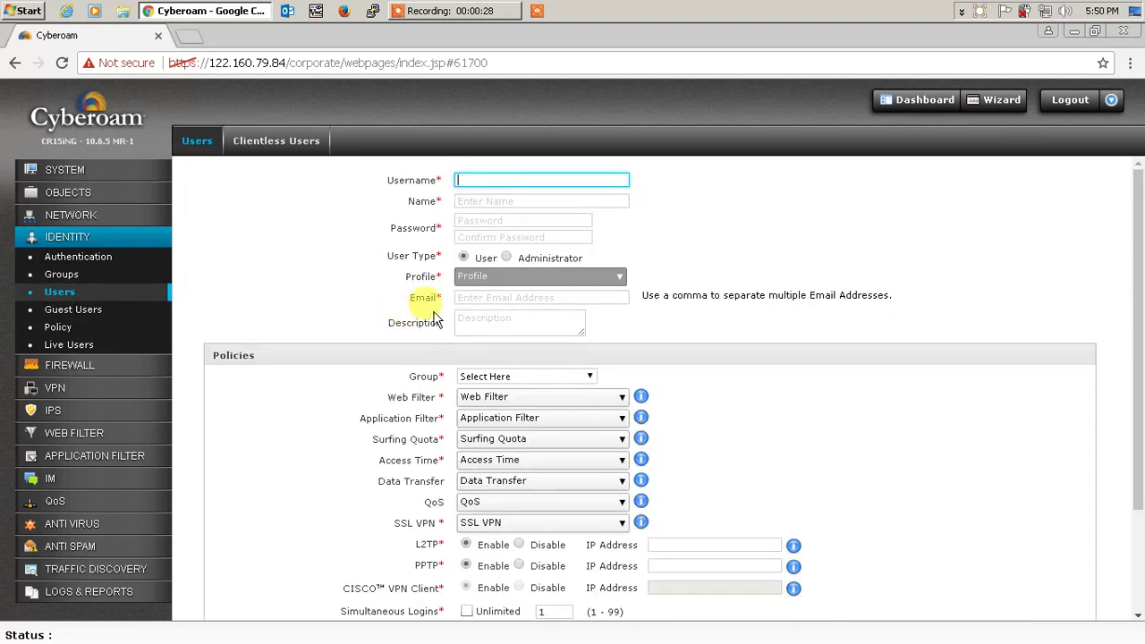
left_click(482, 181)
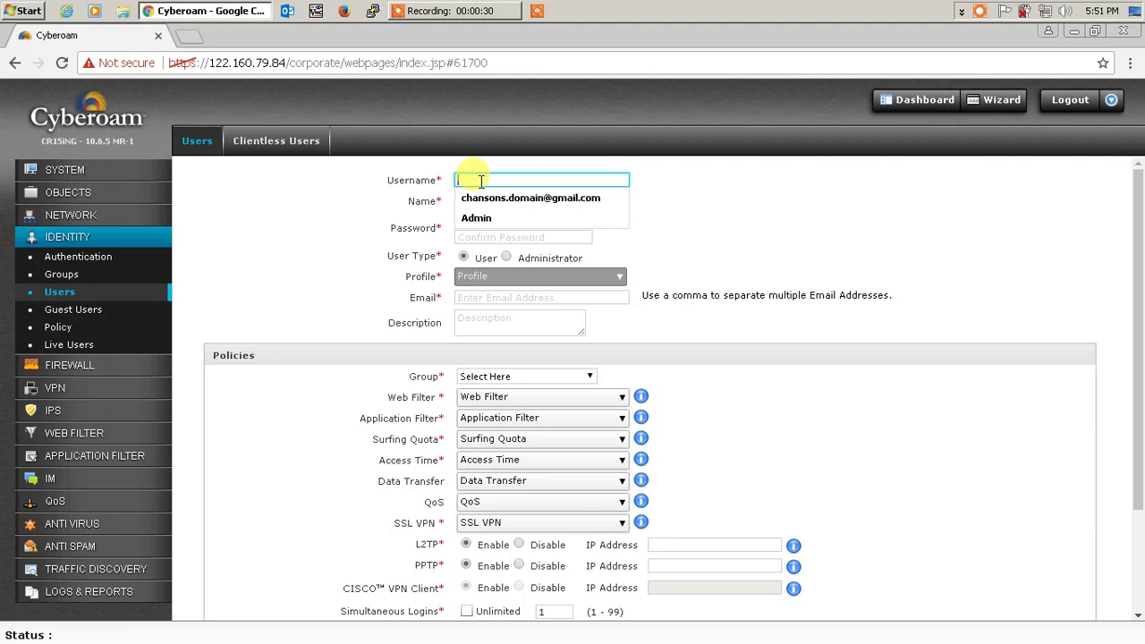
type("vpn2")
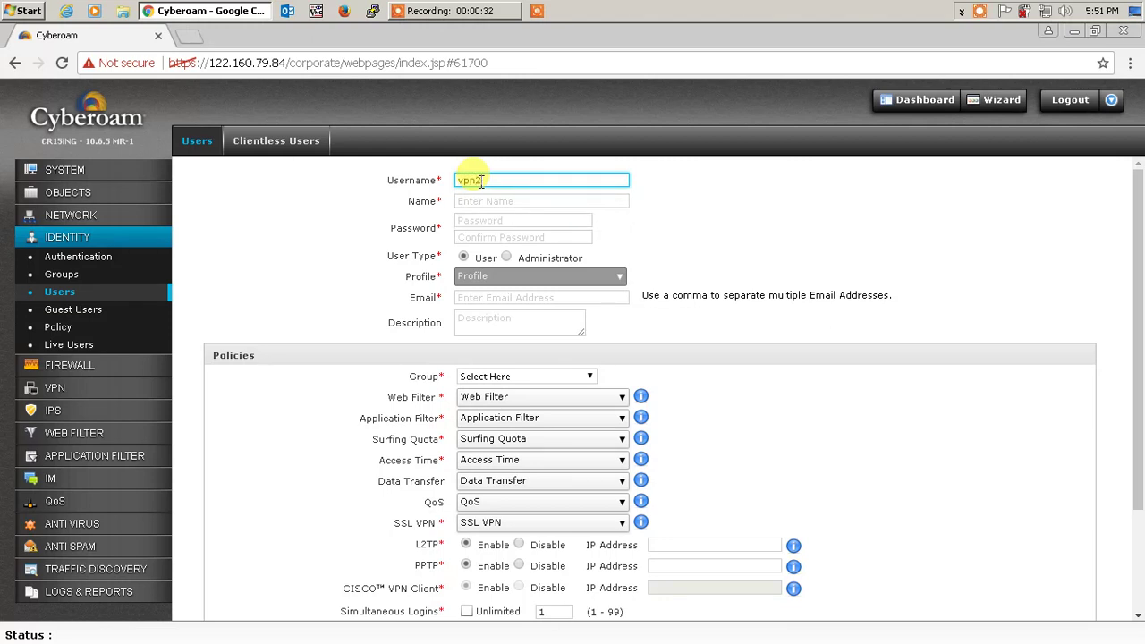
key("Tab")
type("vpn")
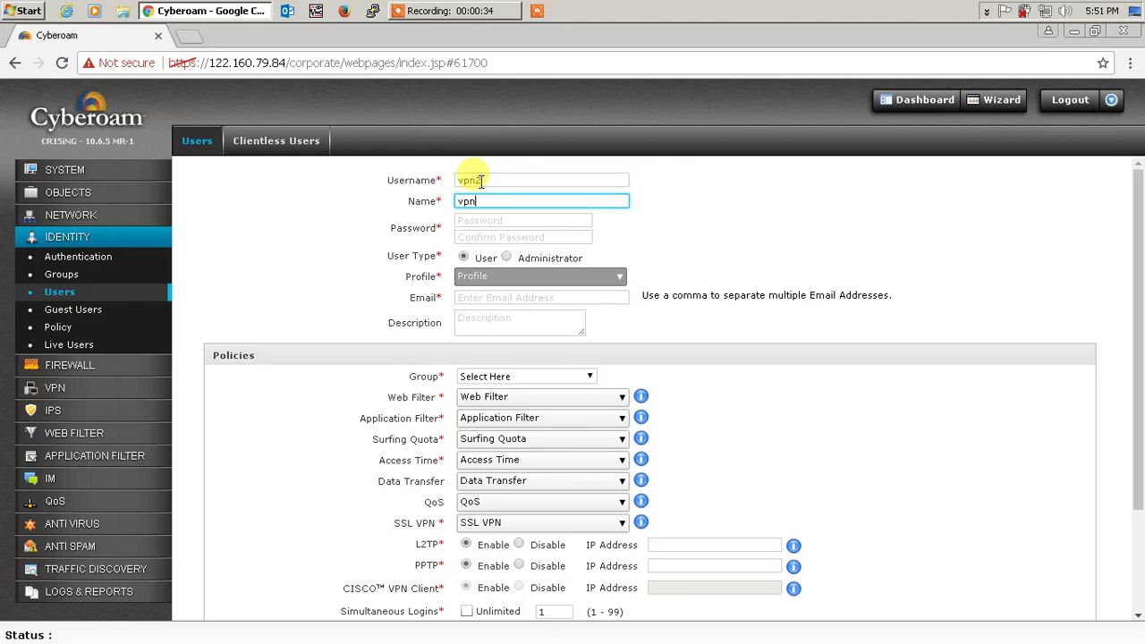
key("Tab")
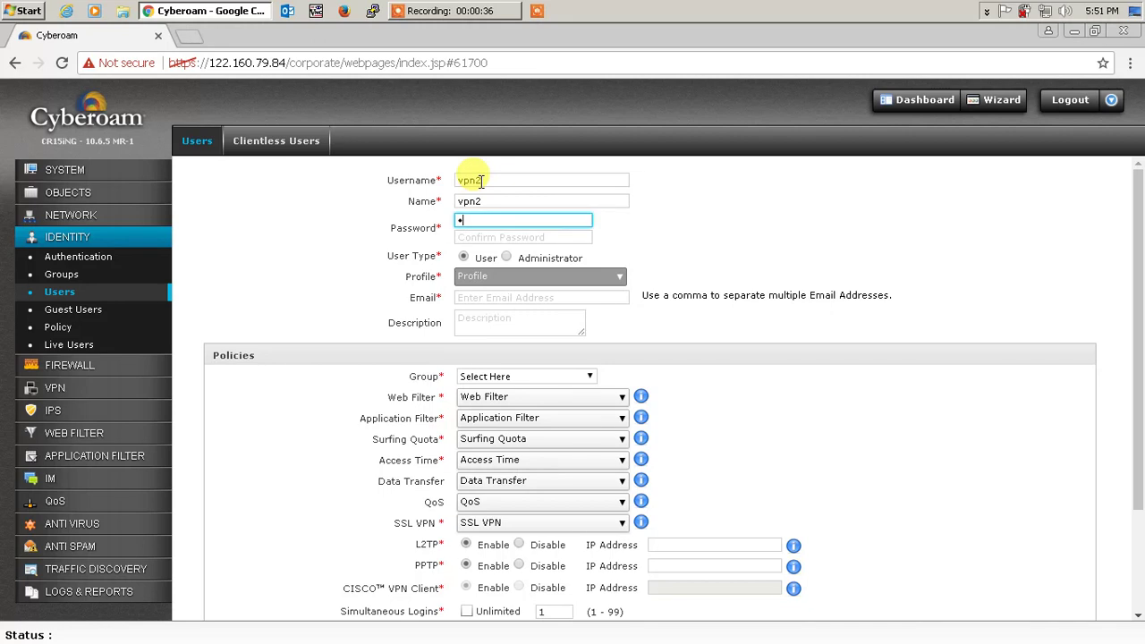
key("Tab")
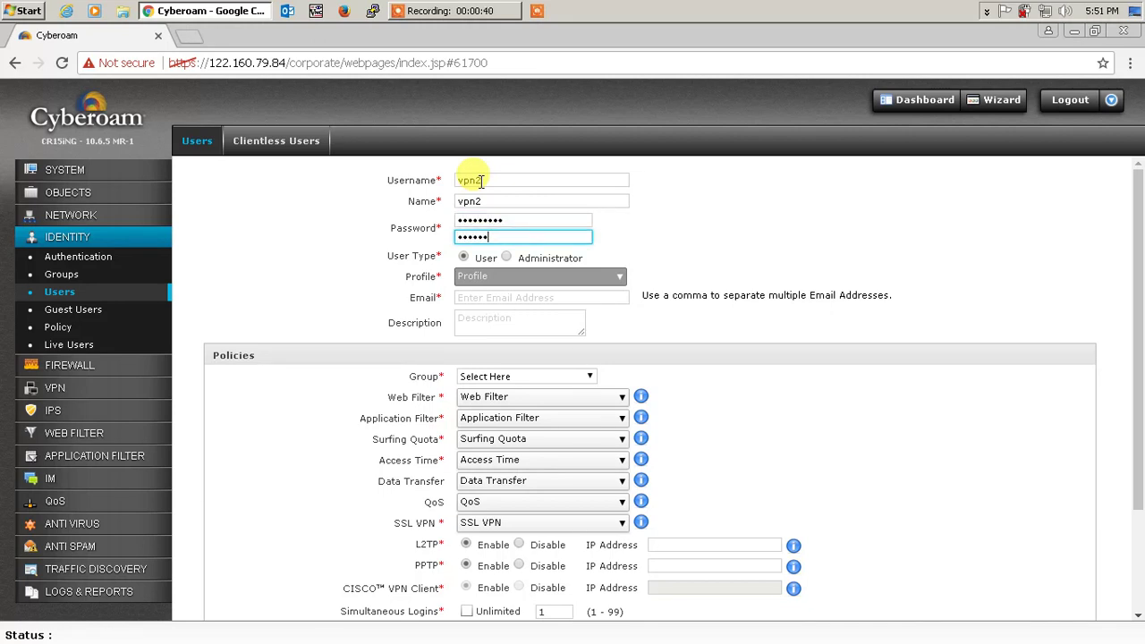
- Enter the user's e-mail address, place the user in Open Group, and save
left_click(494, 297)
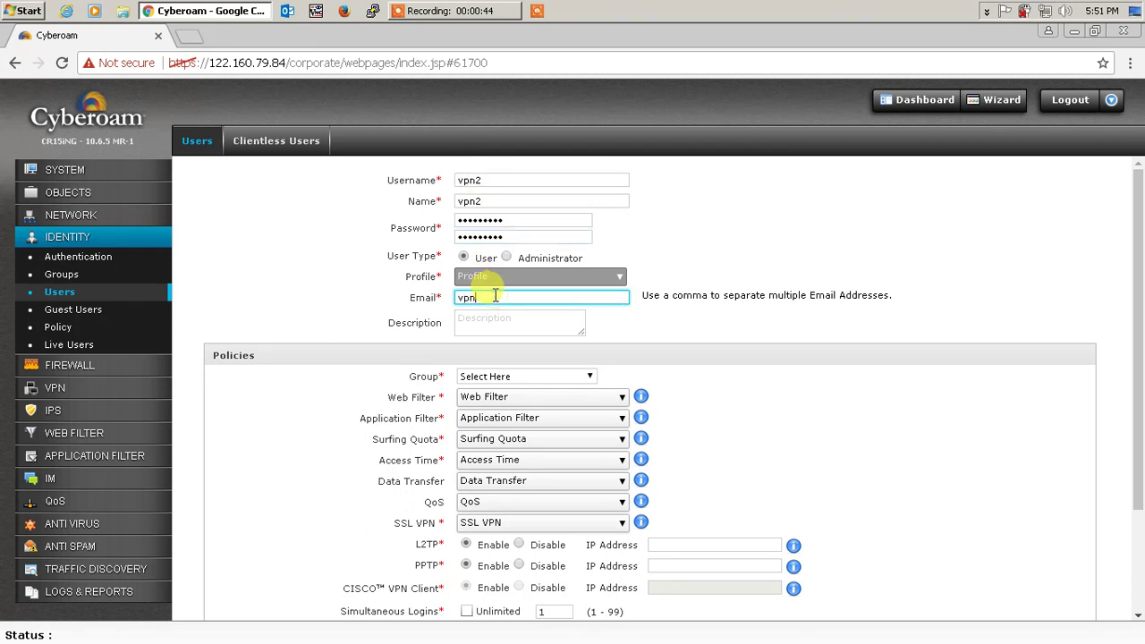
key("Tab")
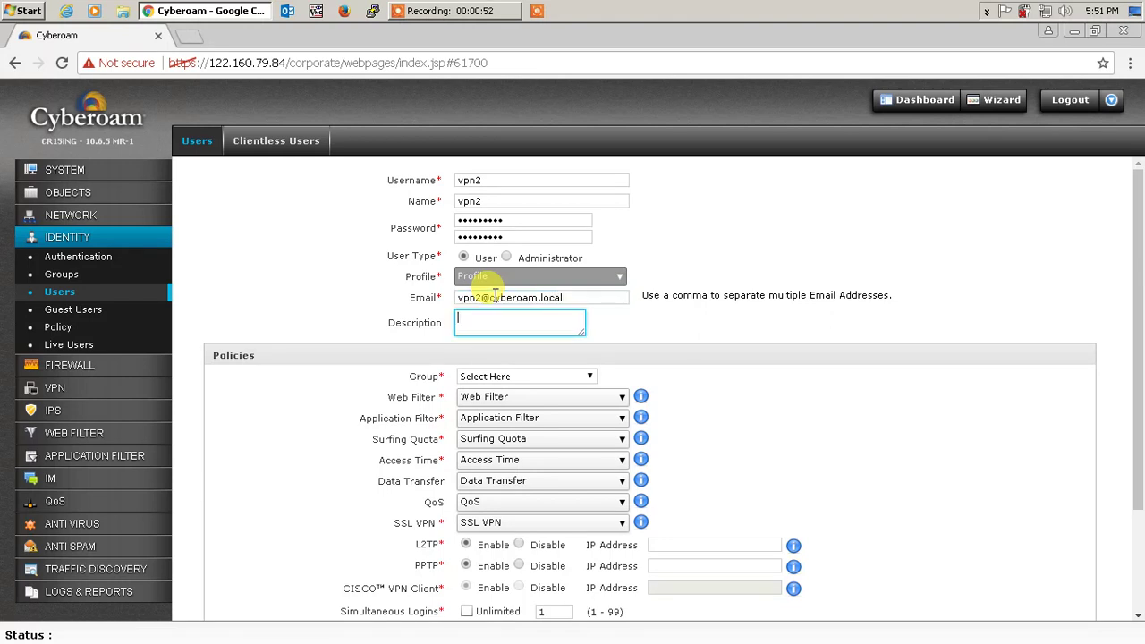
left_click(523, 374)
left_click(512, 401)
scroll(342, 495, "down", 2)
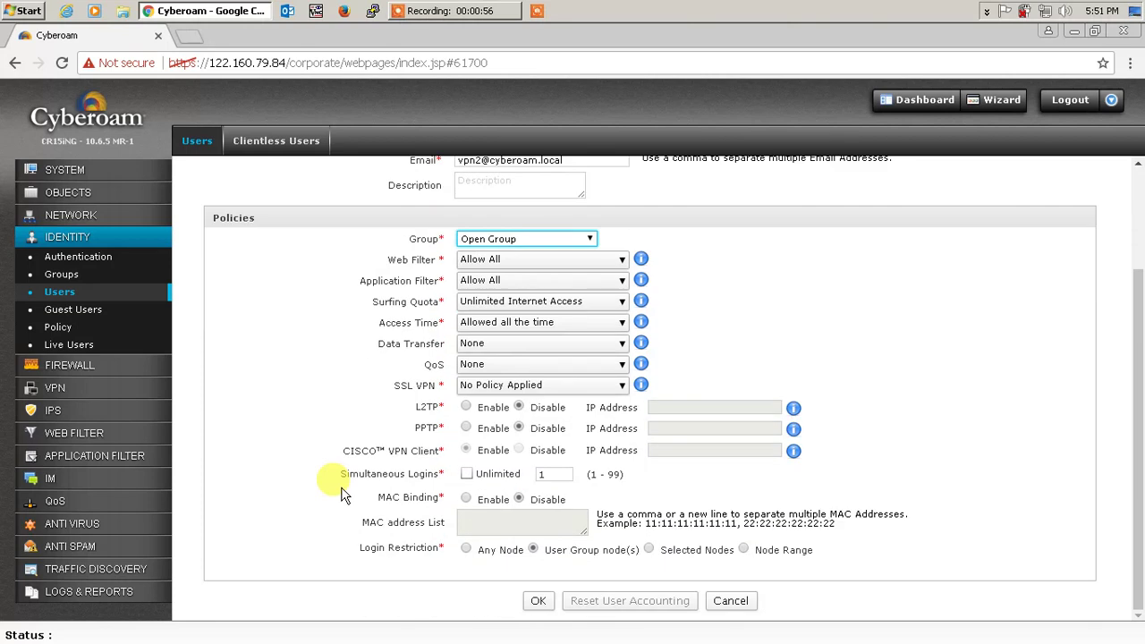
left_click(544, 601)
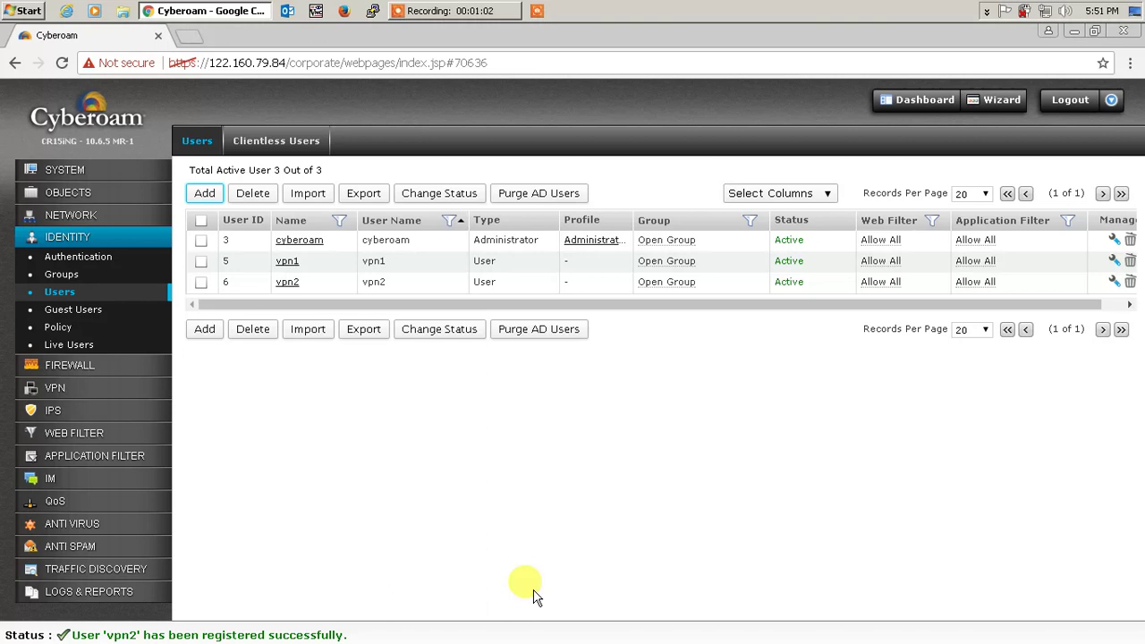
left_click(13, 13)
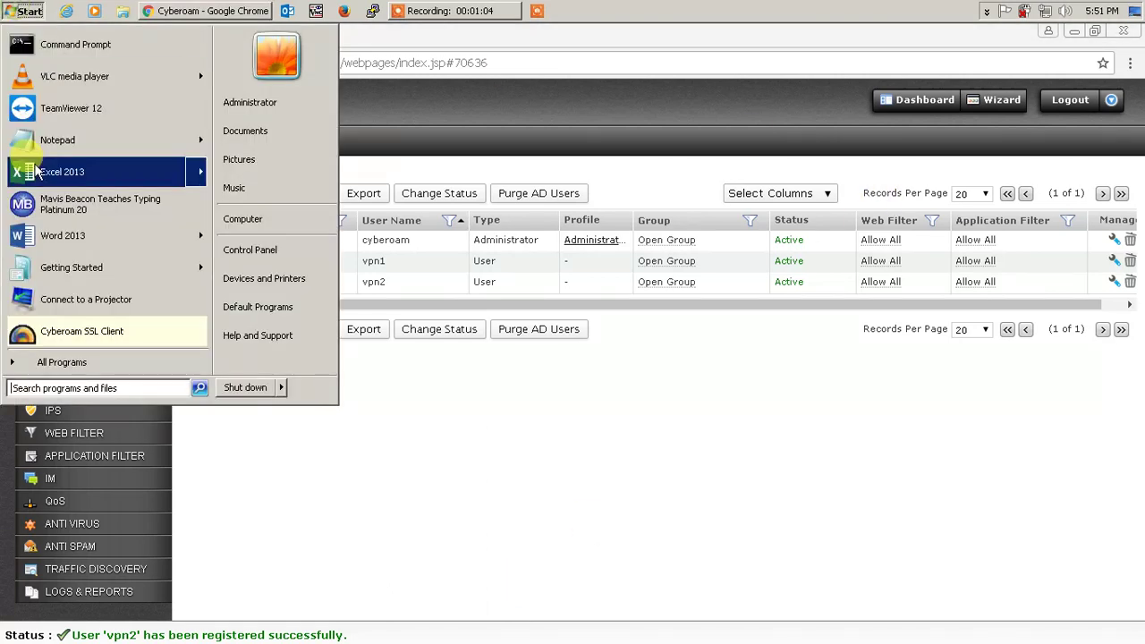
left_click(83, 338)
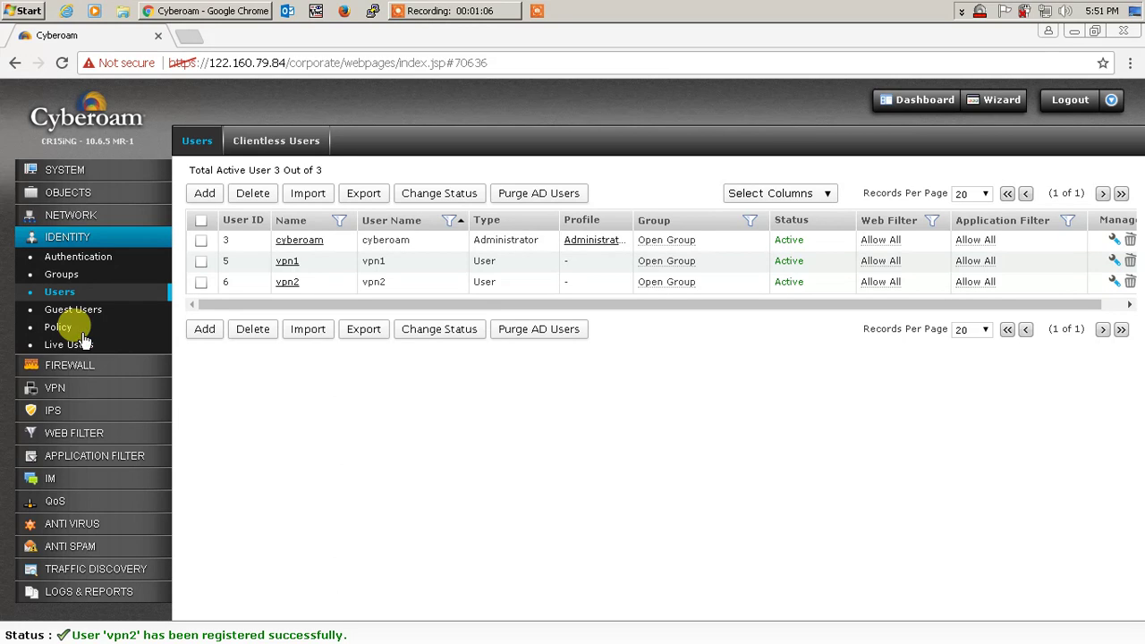
right_click(981, 11)
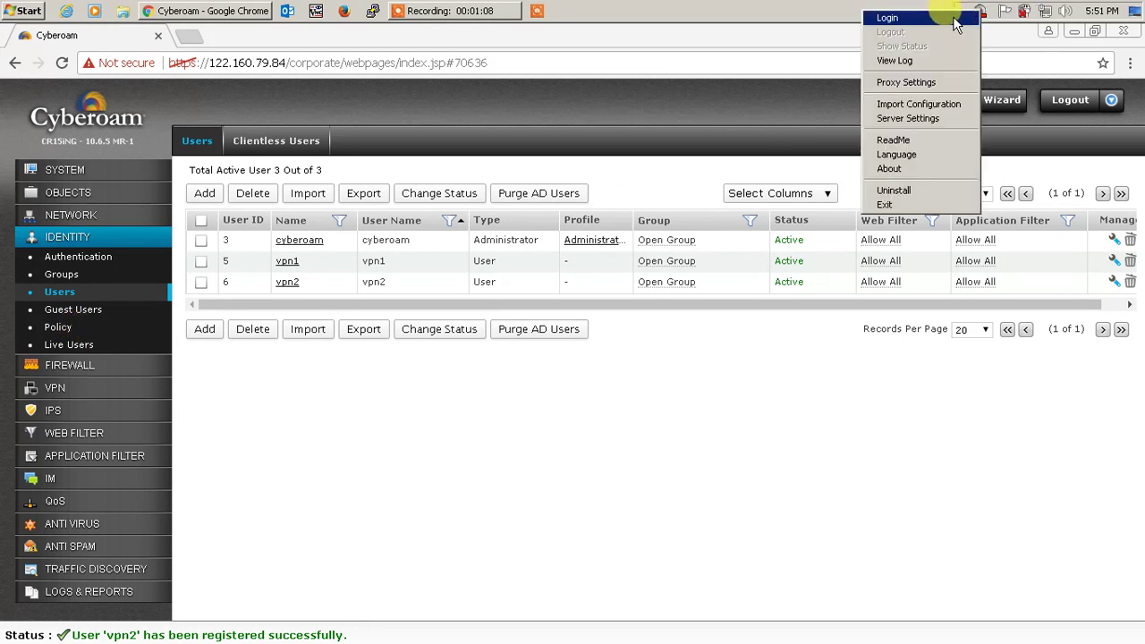
left_click(955, 18)
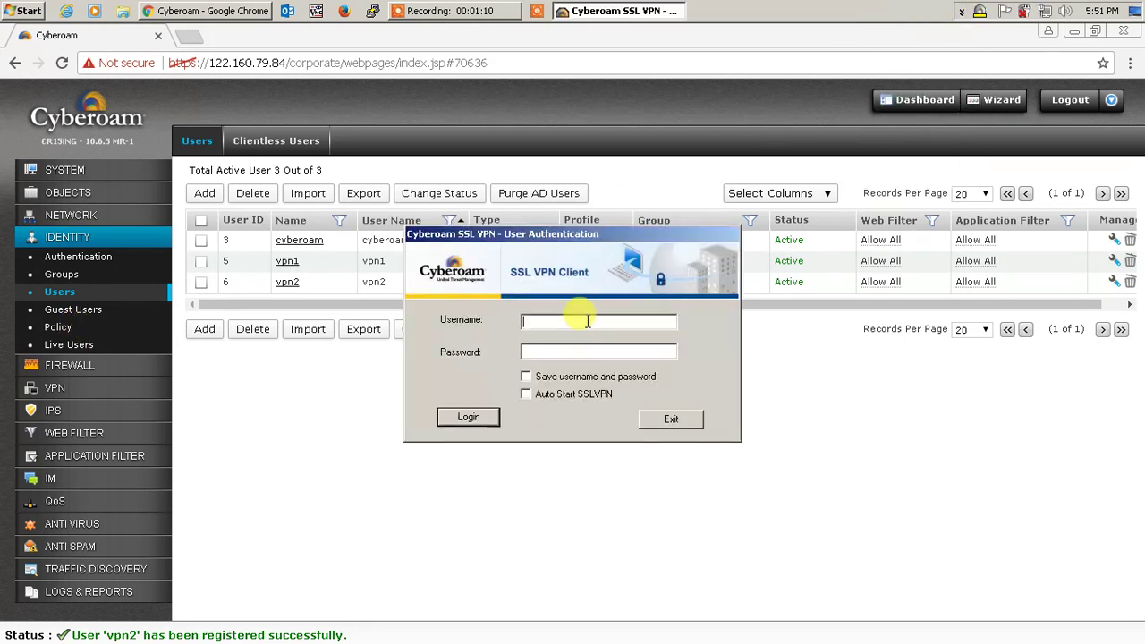
type("vpn")
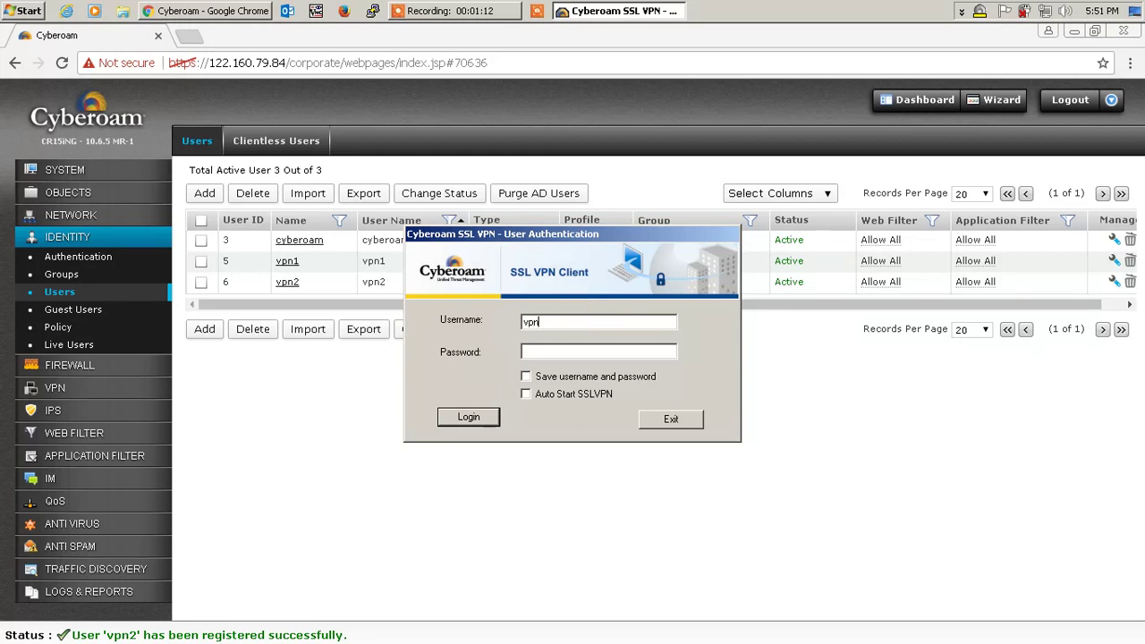
type("2")
key("Tab")
left_click(471, 417)
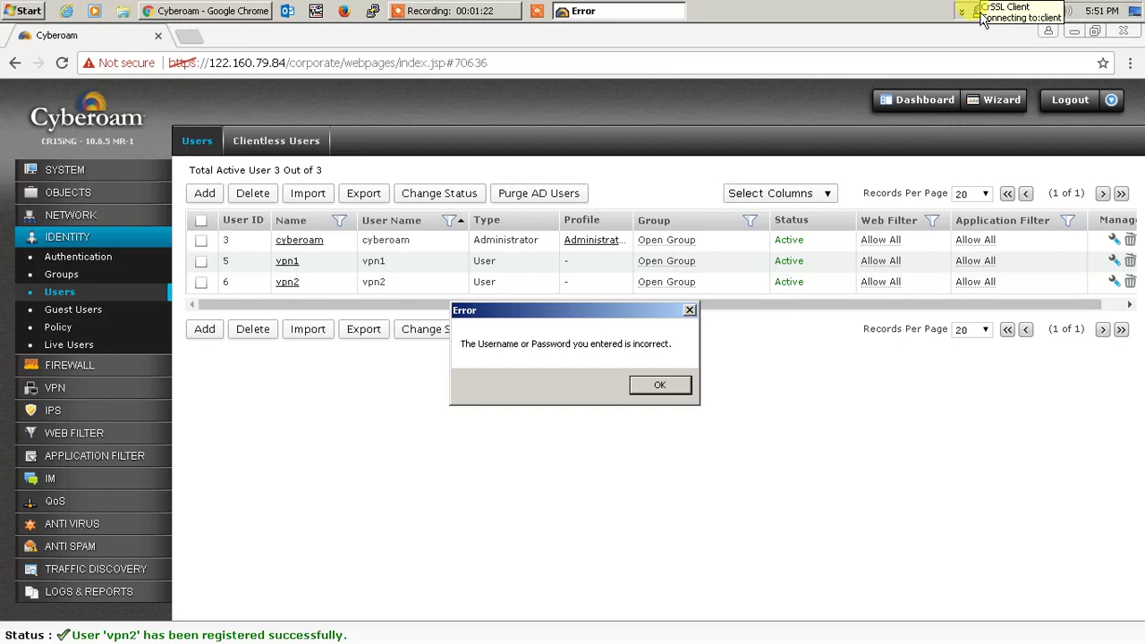
left_click(661, 390)
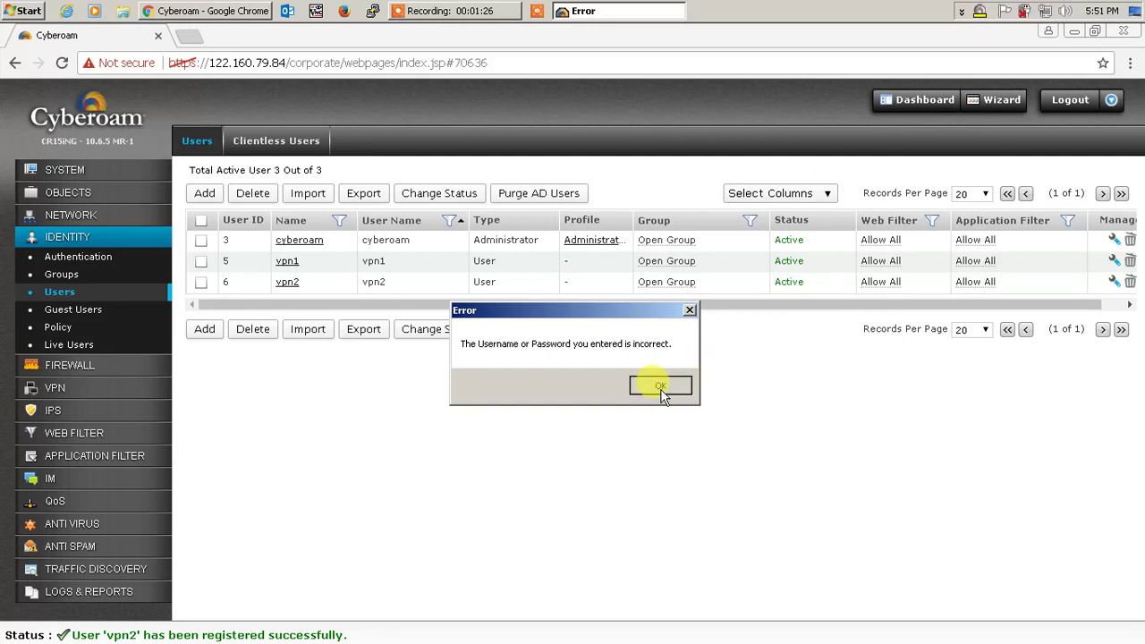
left_click(547, 319)
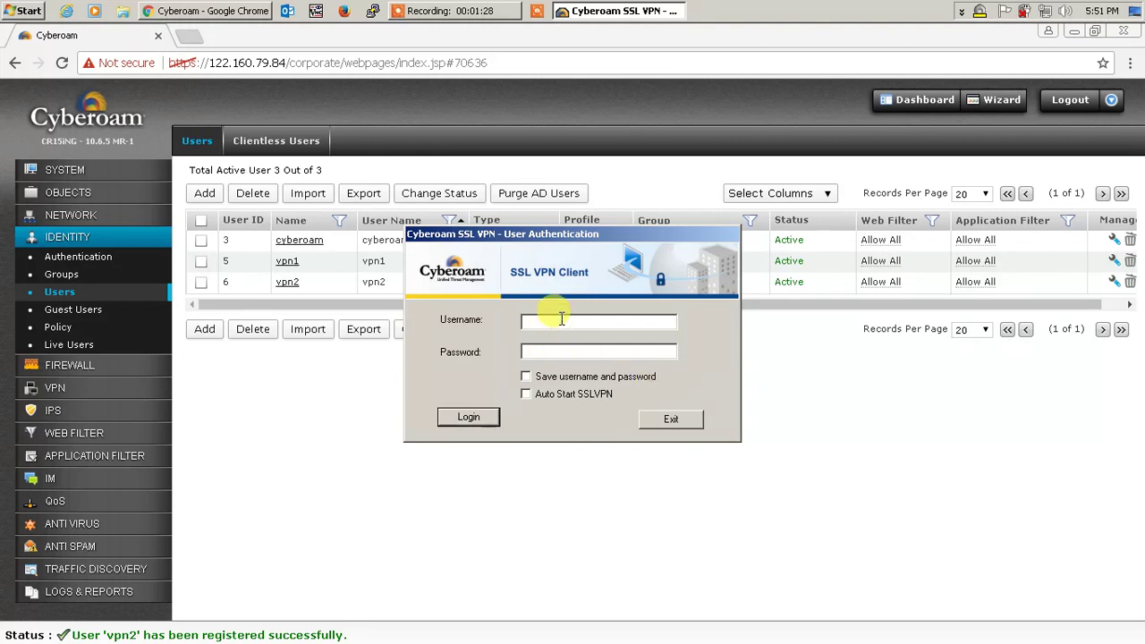
type("vpn2")
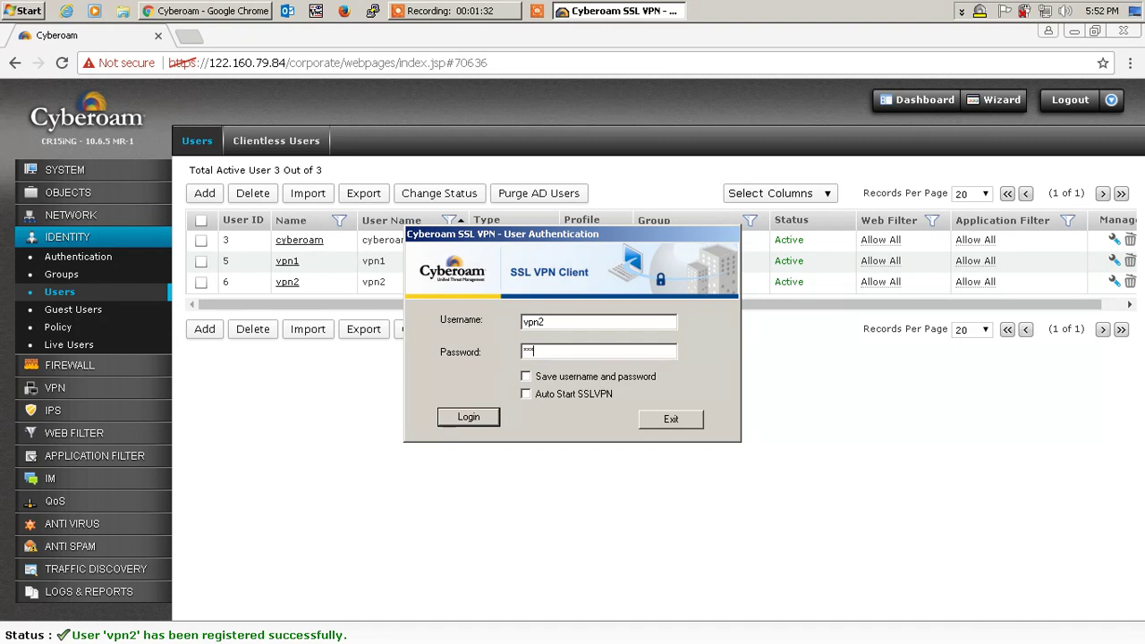
type("*")
left_click(480, 418)
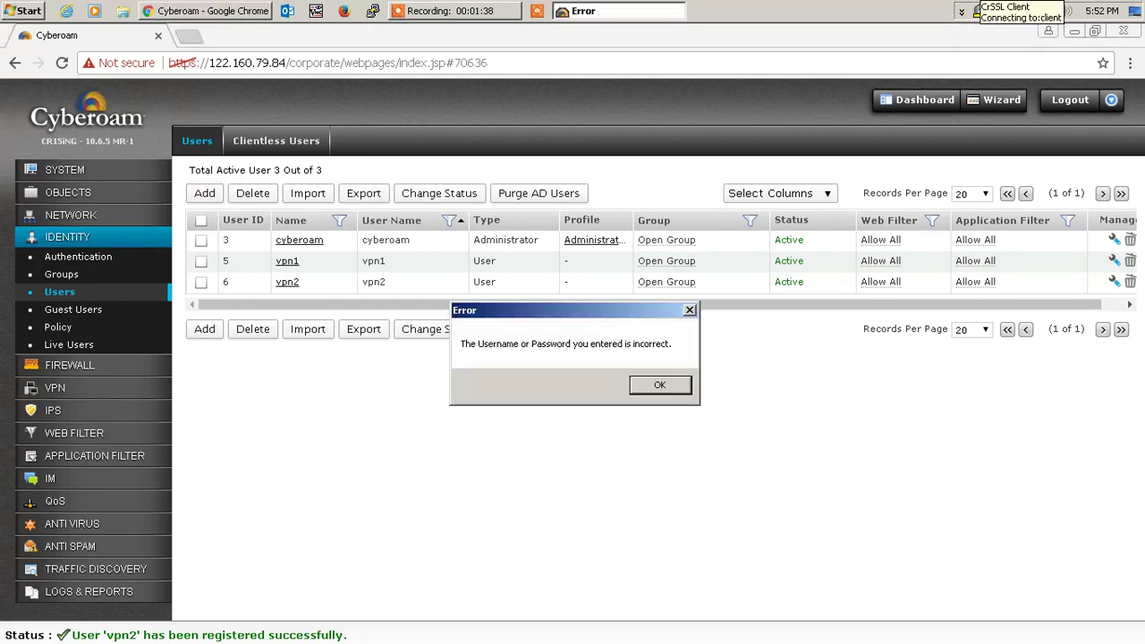
left_click(660, 386)
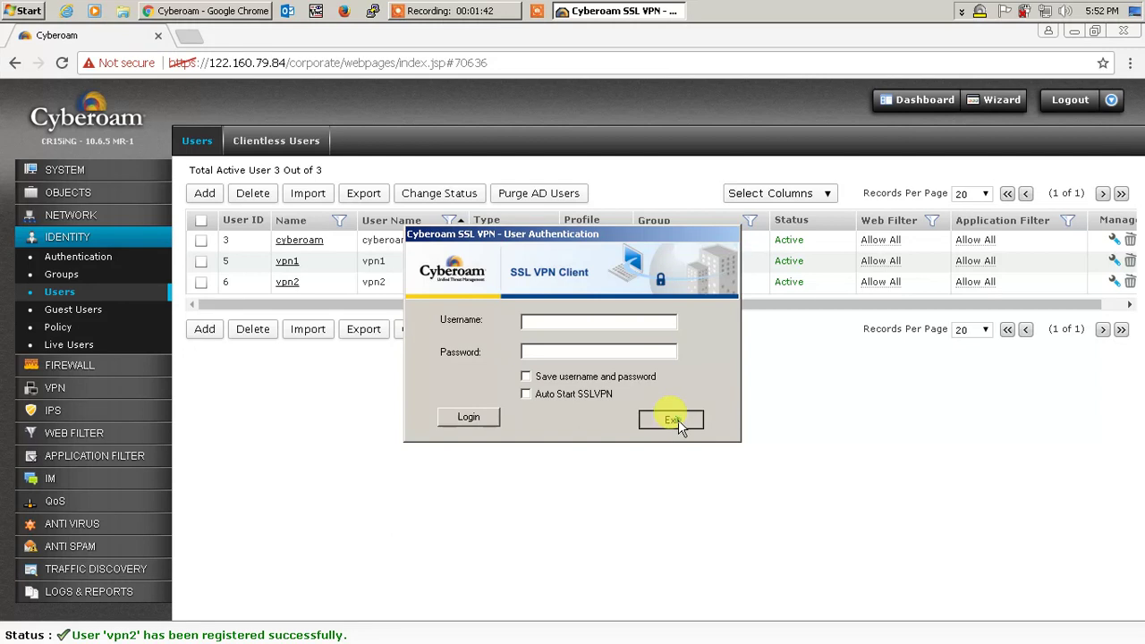
left_click(669, 420)
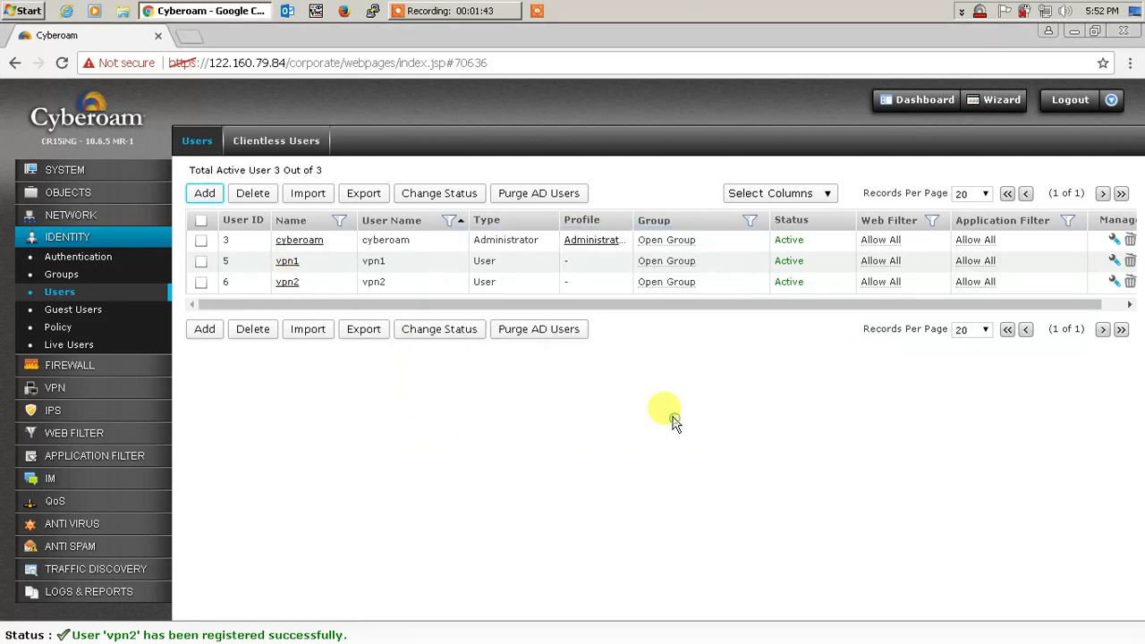
- Set and confirm a new password for vpn2, then save the account
left_click(288, 282)
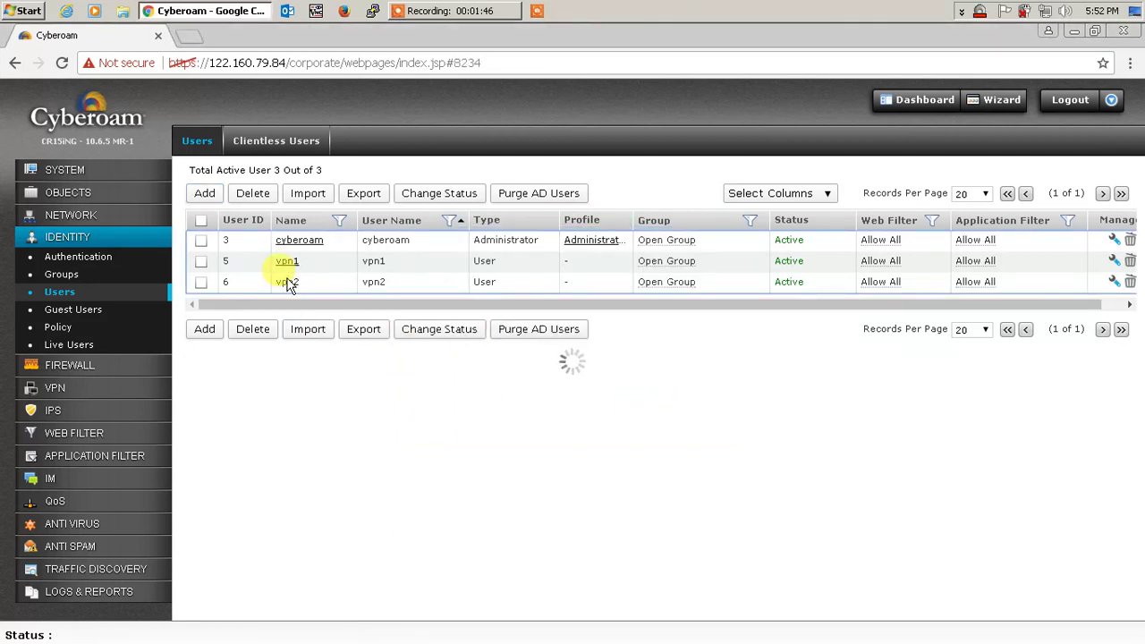
left_click(528, 222)
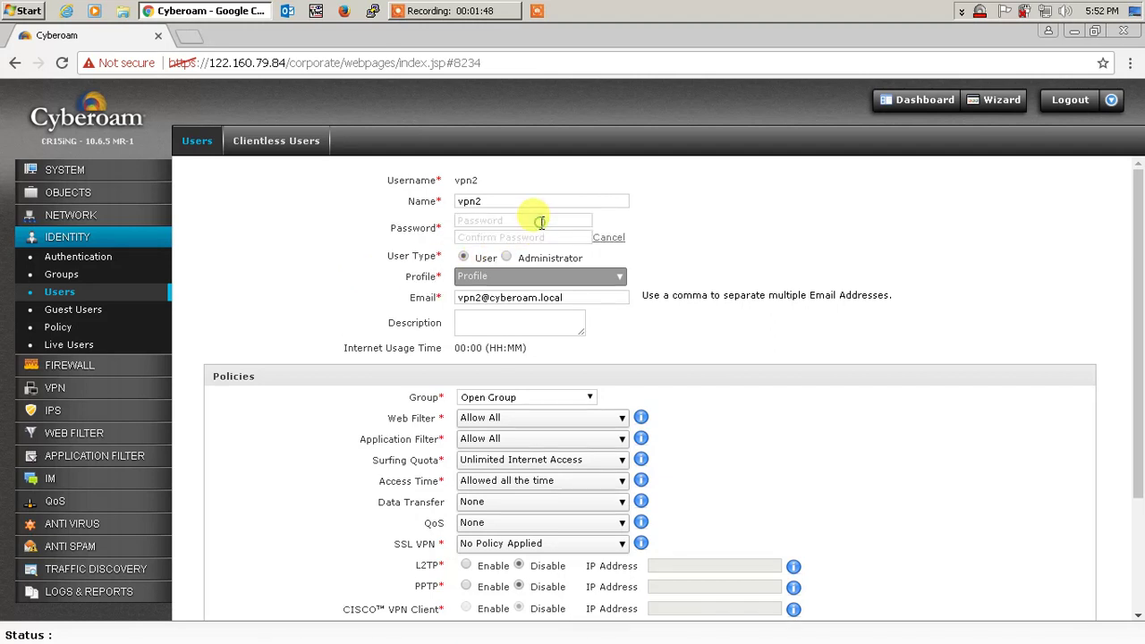
left_click(496, 220)
type("••••••")
left_click(506, 237)
type("••")
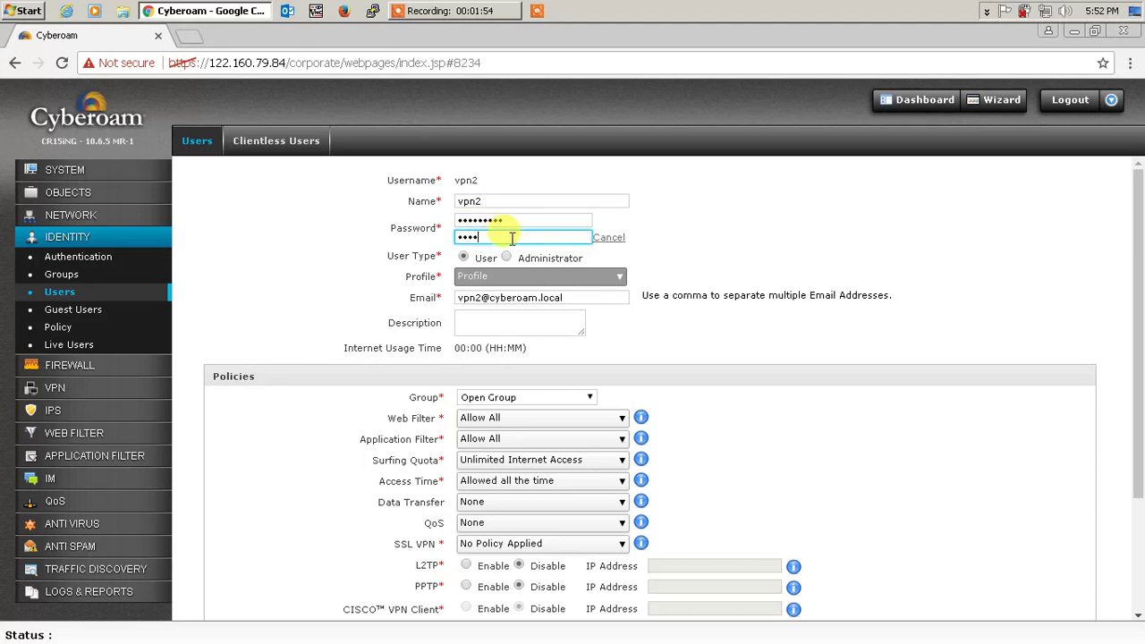
type("•••••••")
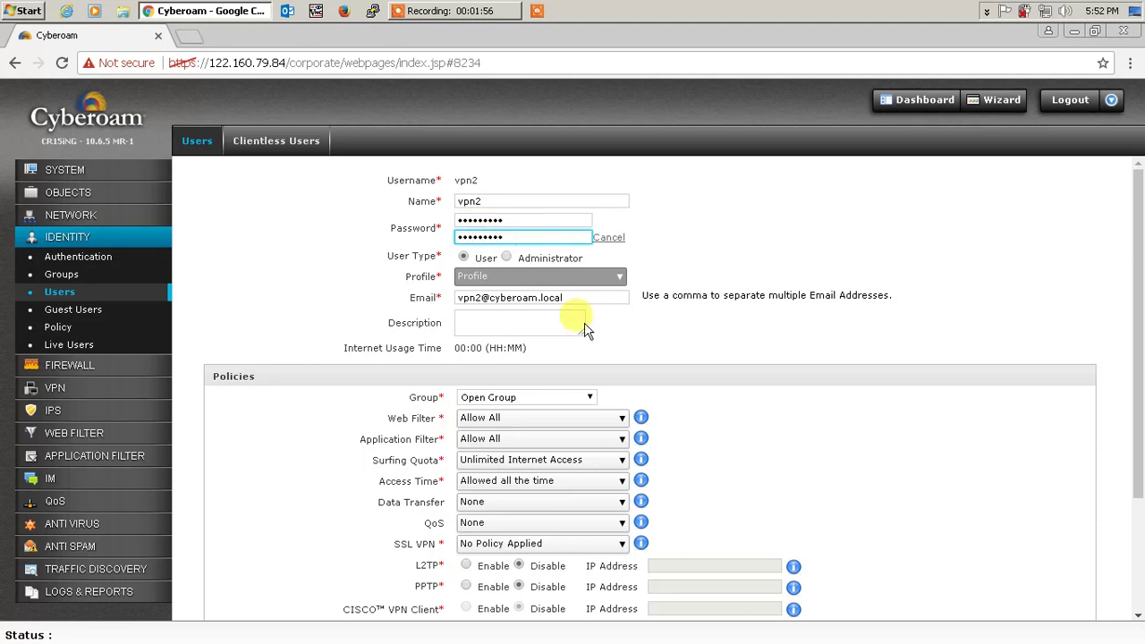
scroll(627, 340, "down", 3)
left_click(498, 601)
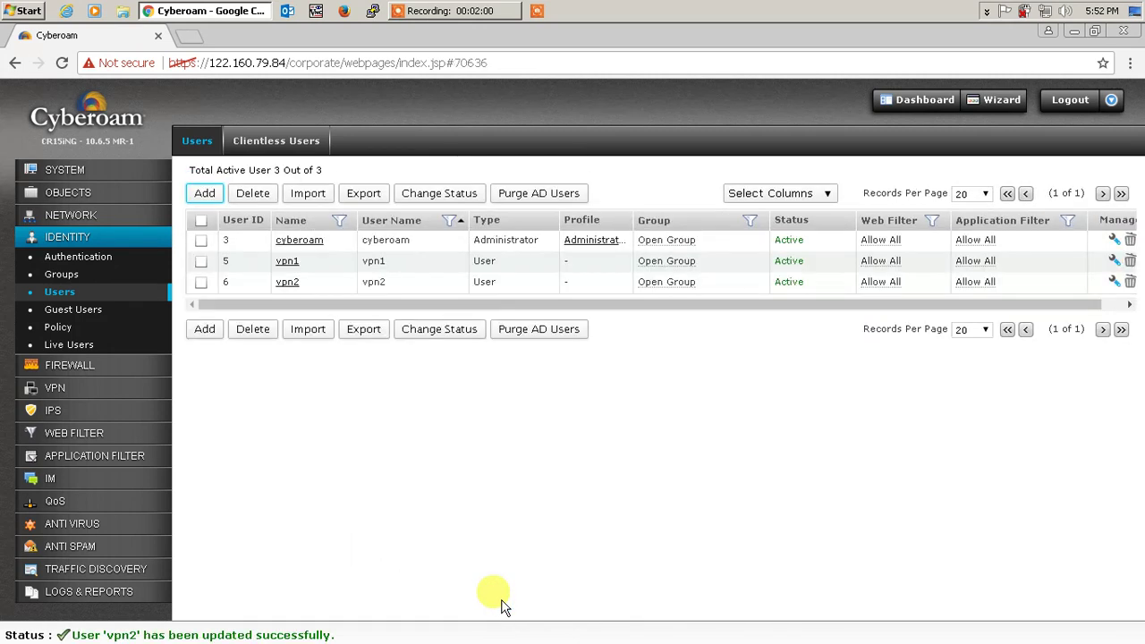
left_click(987, 11)
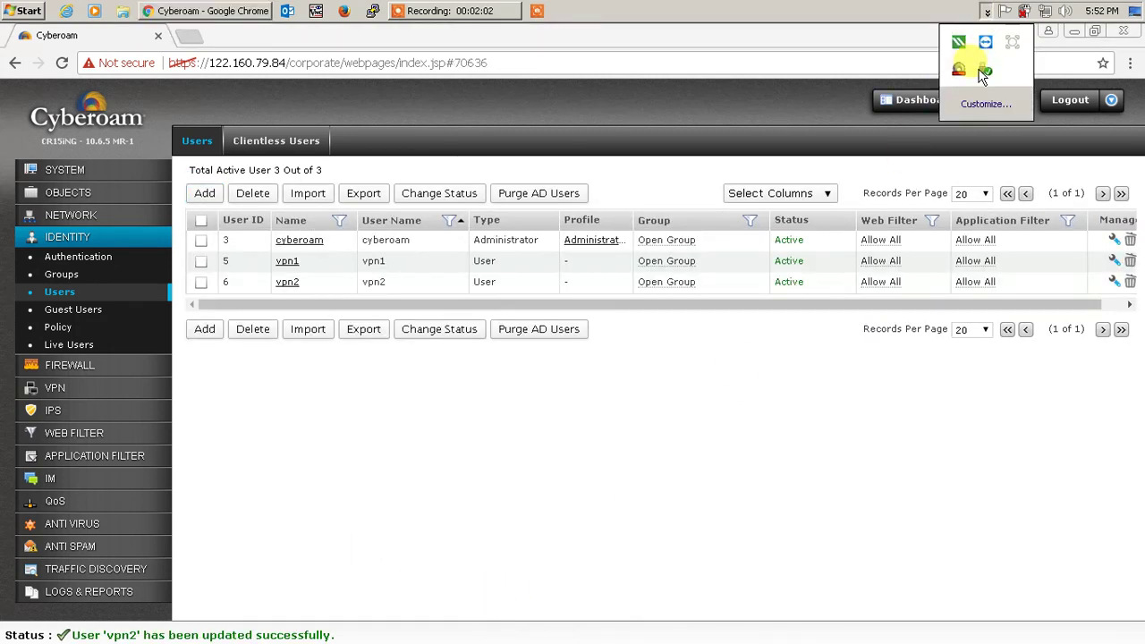
right_click(980, 73)
left_click(927, 74)
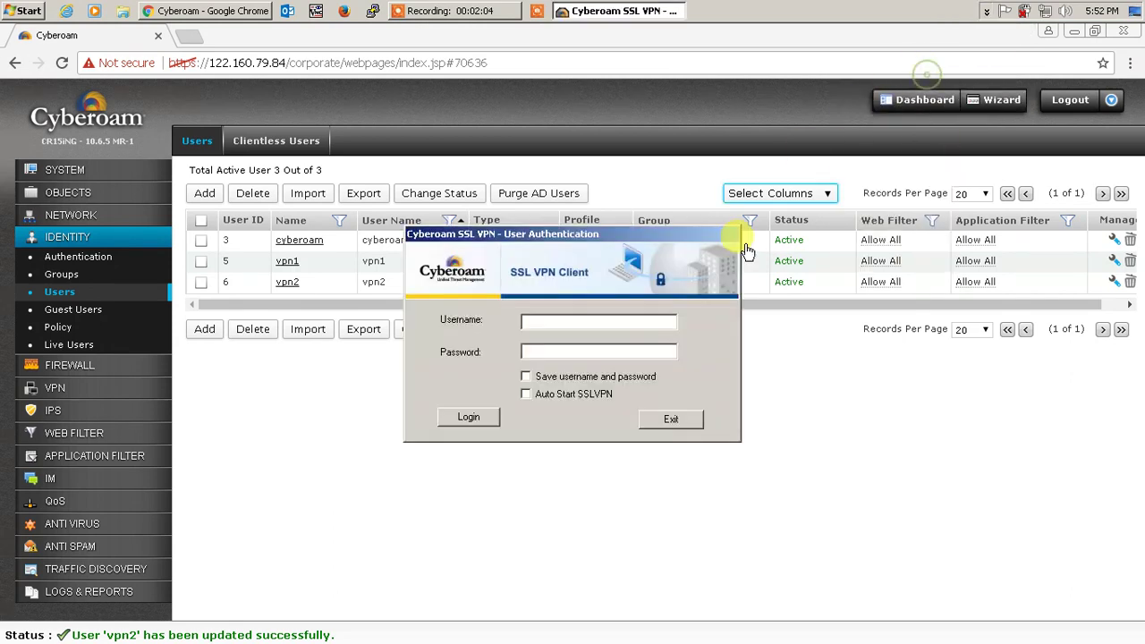
left_click(555, 322)
type("vpn2")
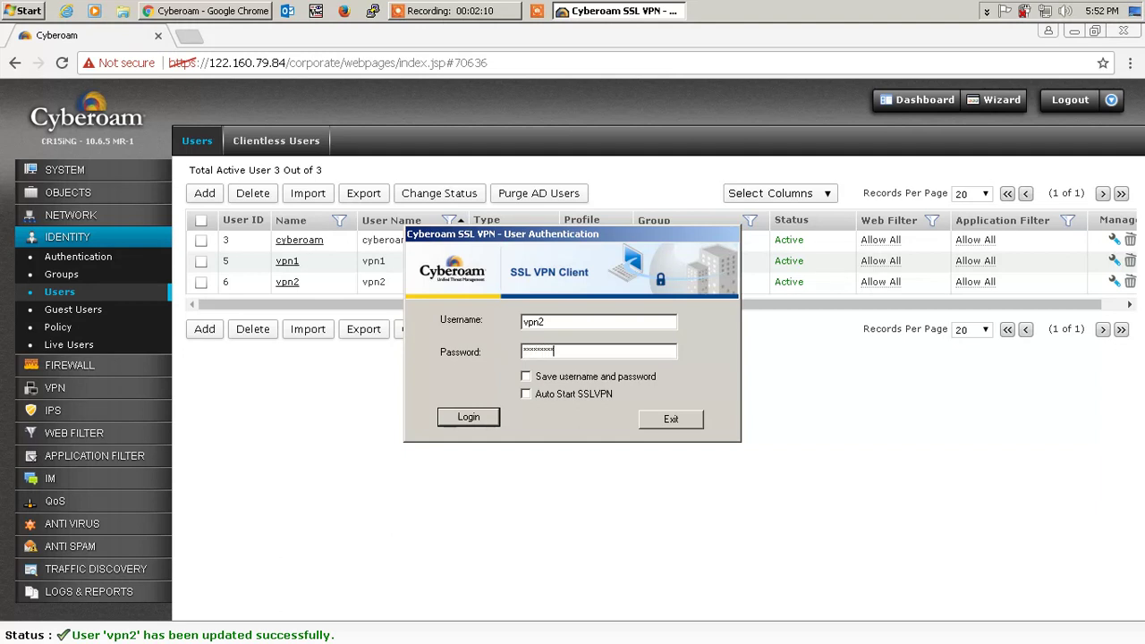
left_click(466, 417)
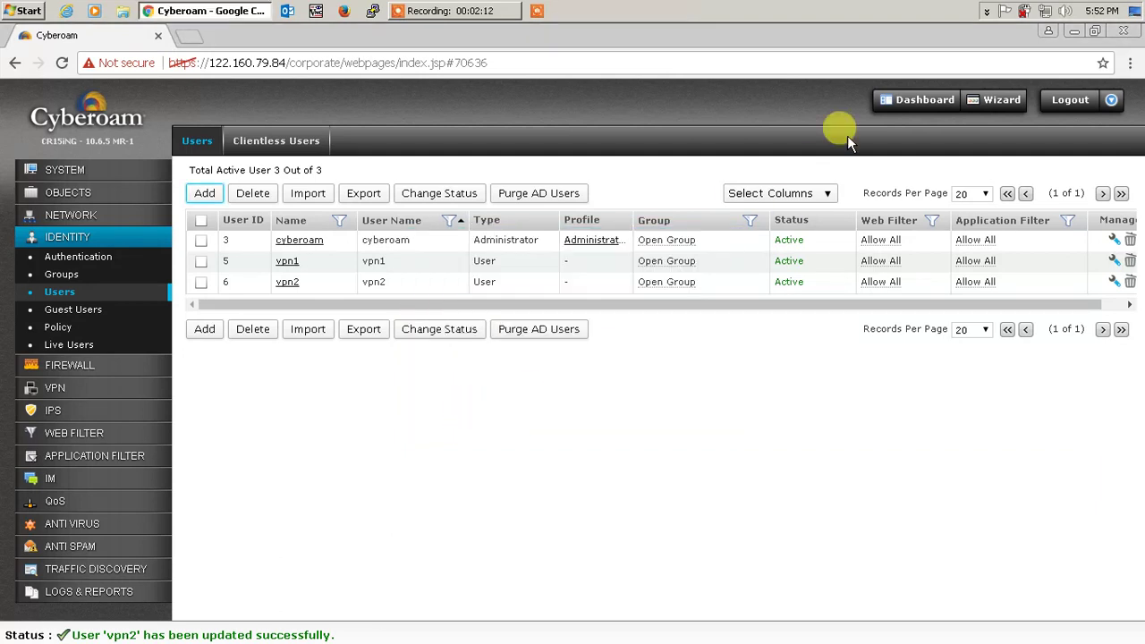
left_click(987, 10)
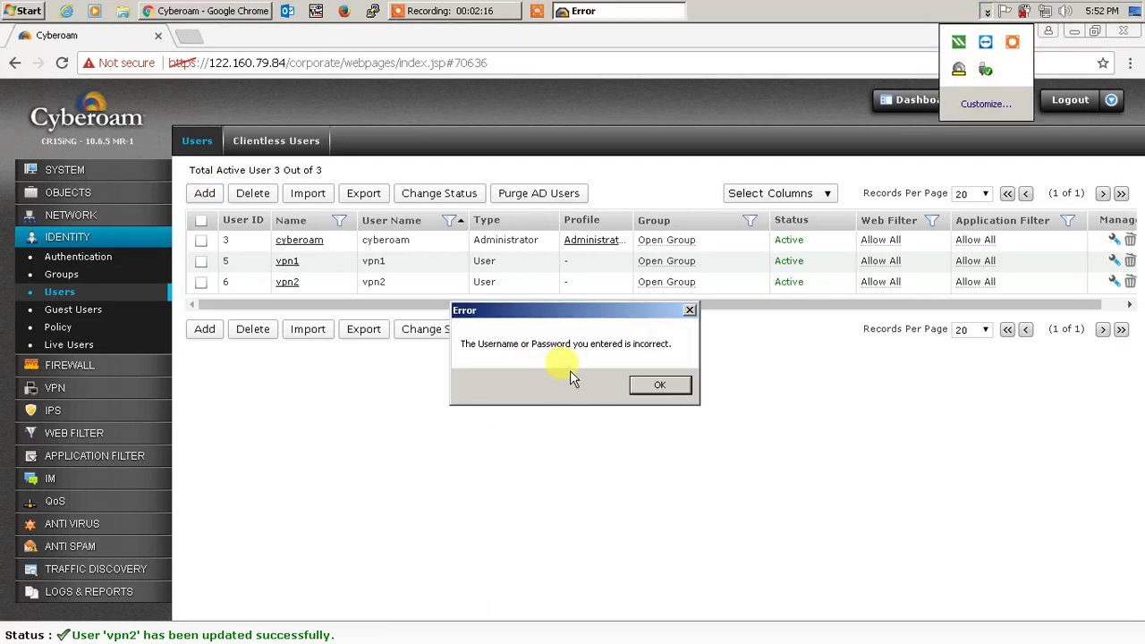
left_click(650, 385)
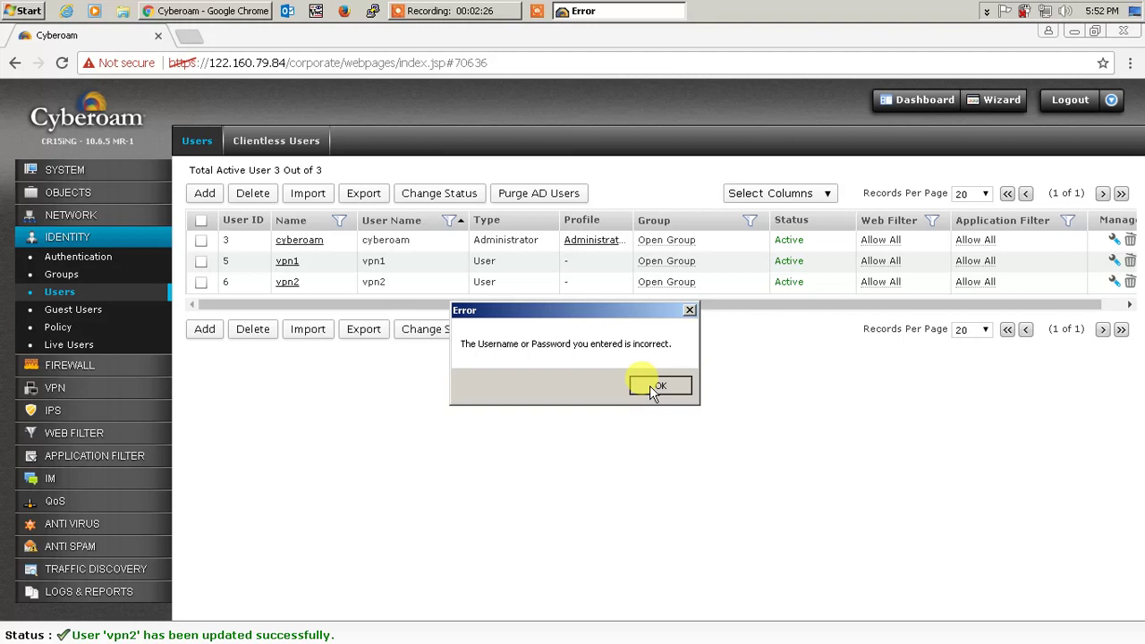
left_click(649, 386)
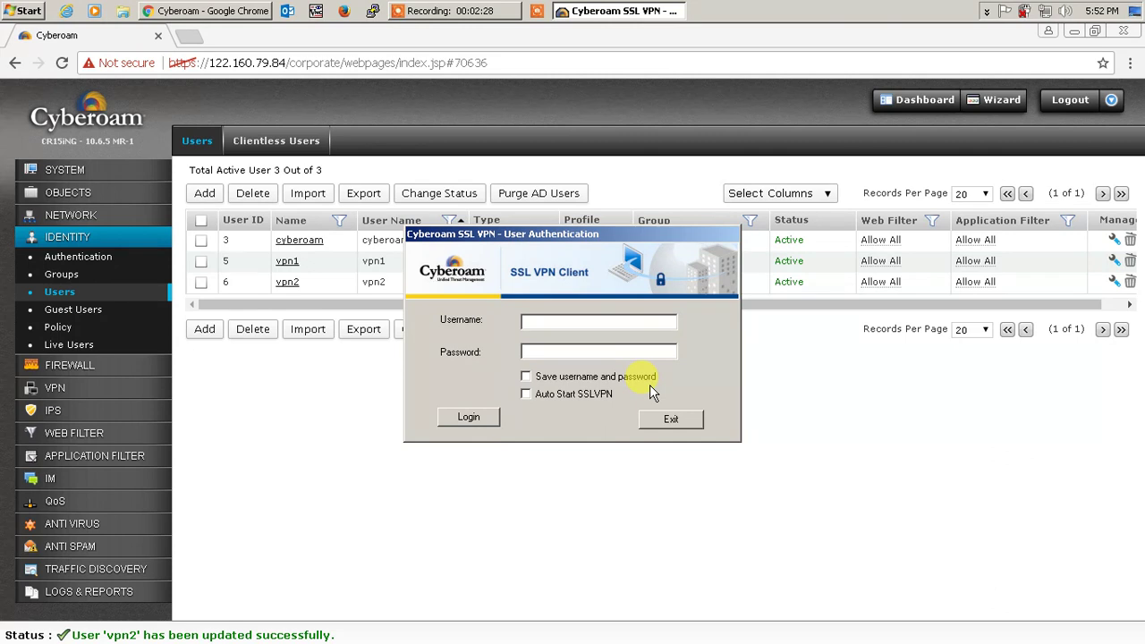
left_click(564, 322)
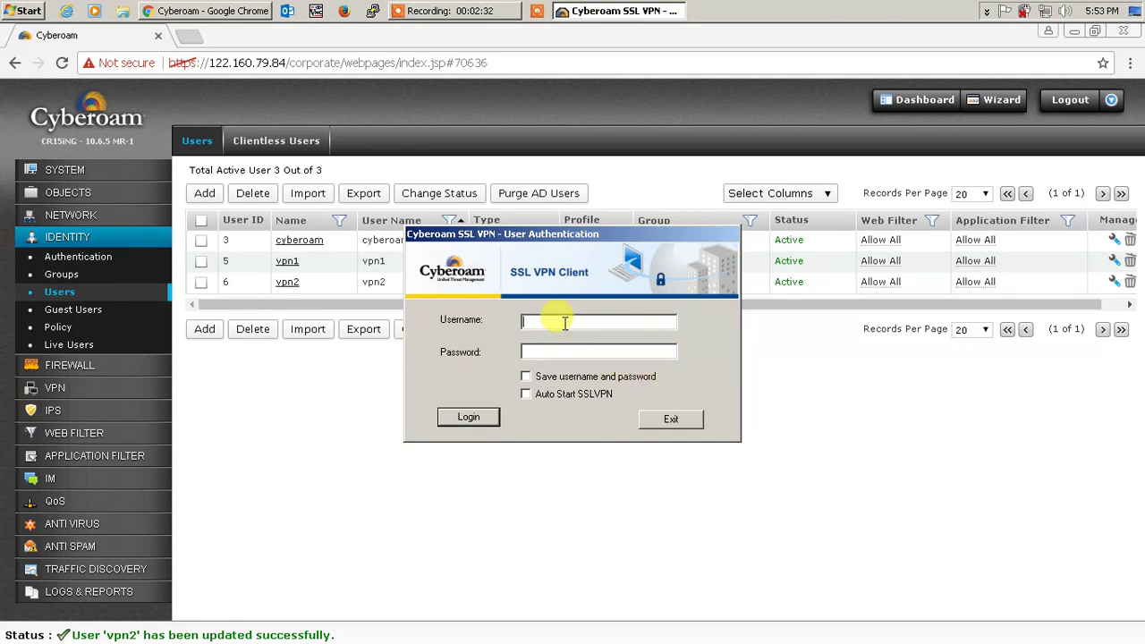
type("vpn1*")
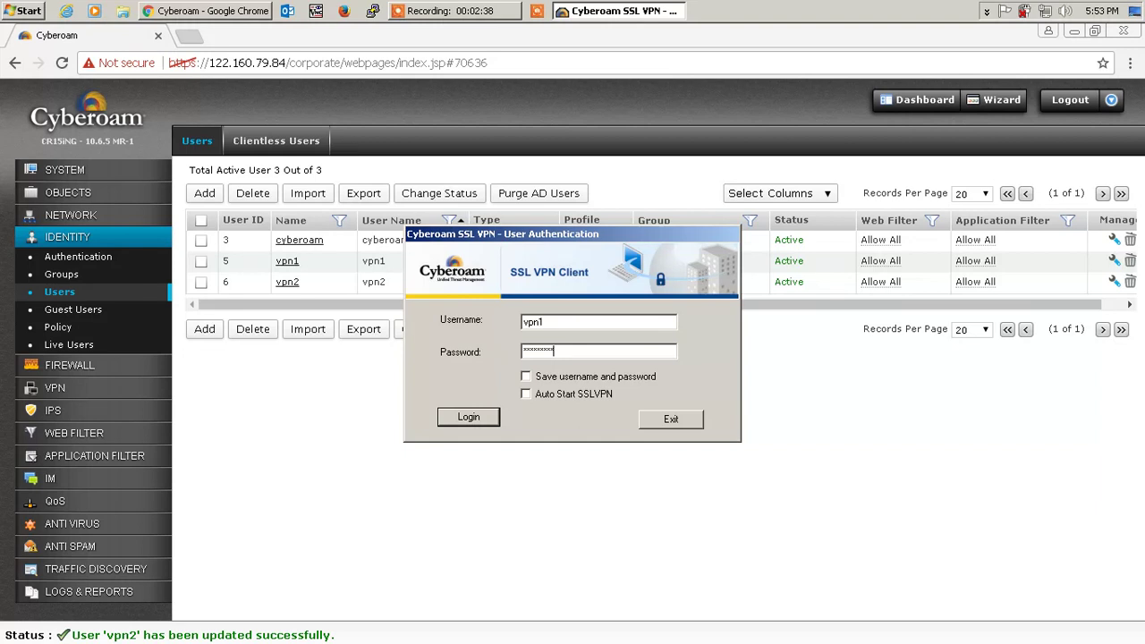
left_click(468, 417)
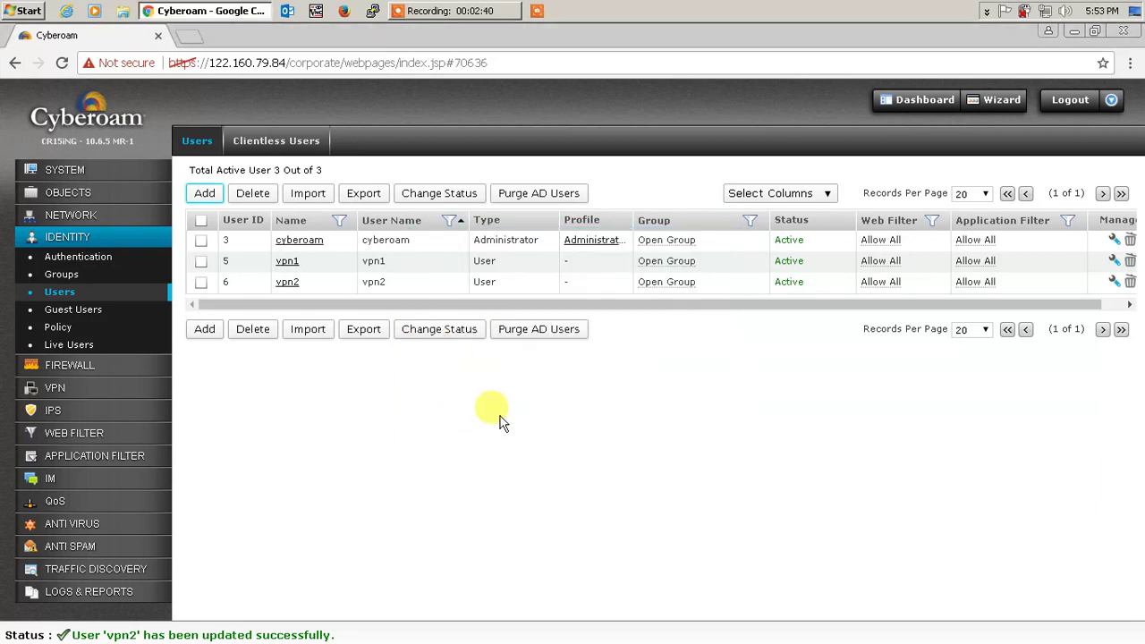
left_click(987, 11)
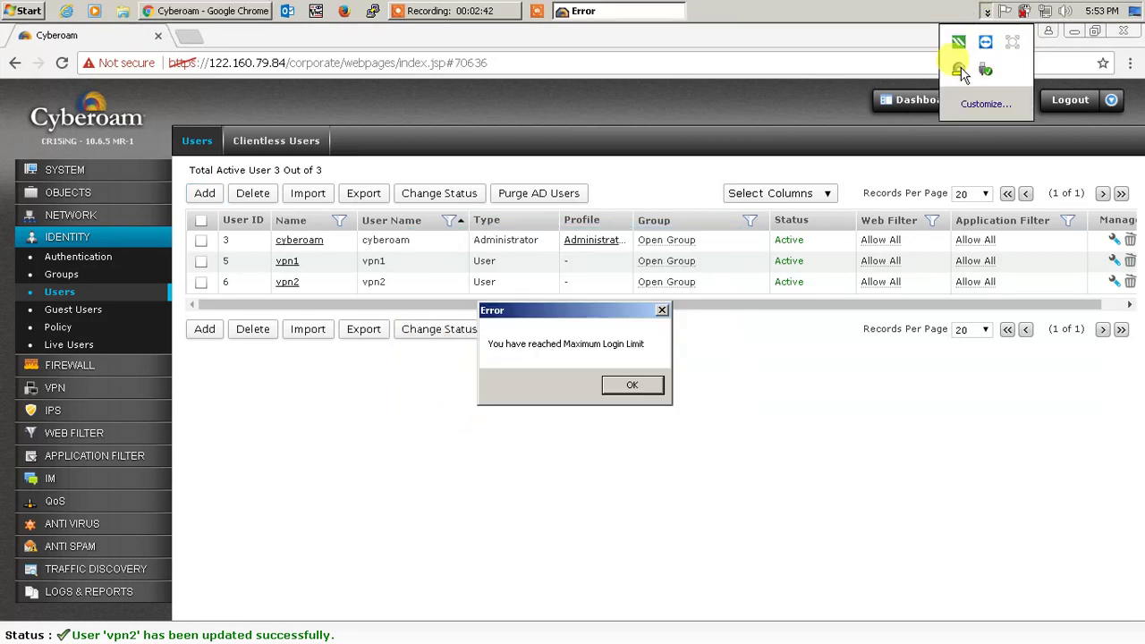
left_click(646, 396)
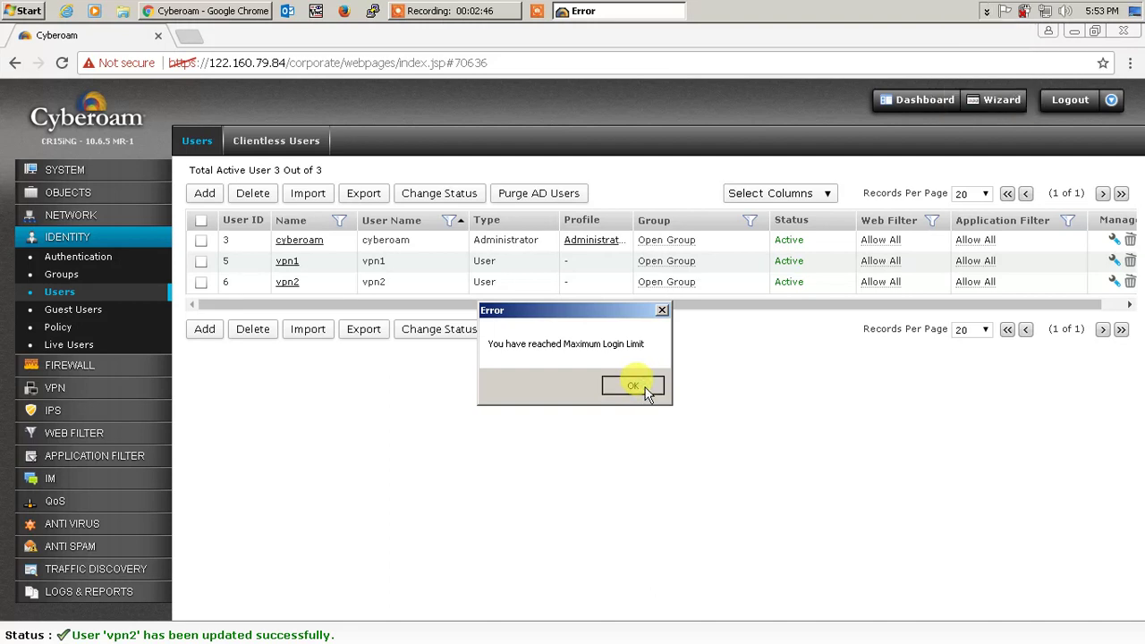
left_click(677, 417)
left_click(677, 421)
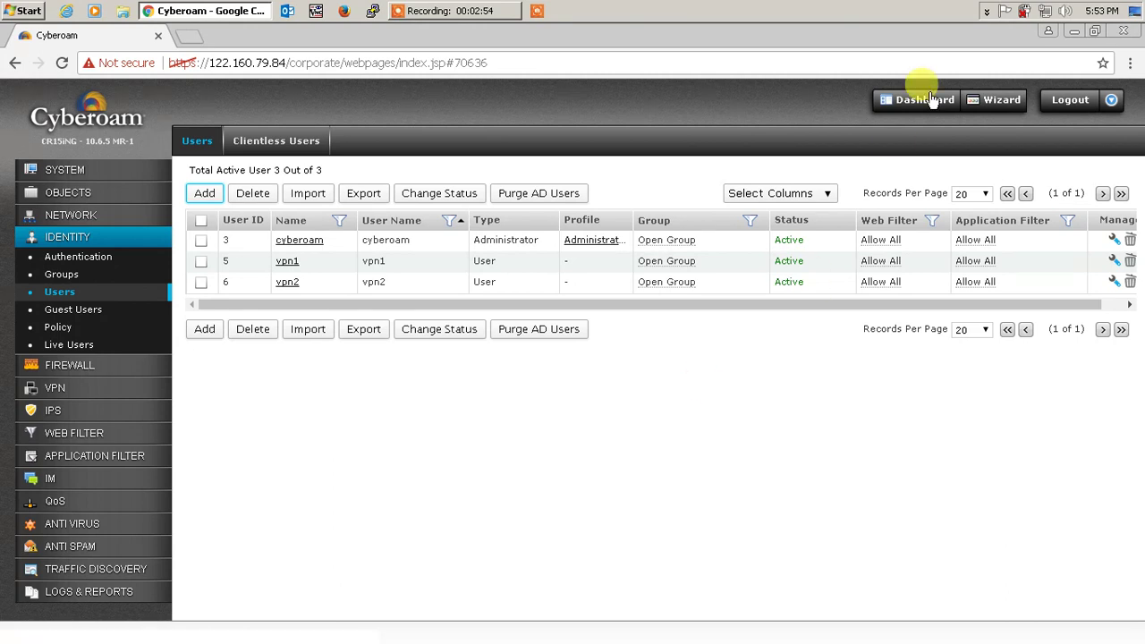
left_click(987, 11)
right_click(962, 75)
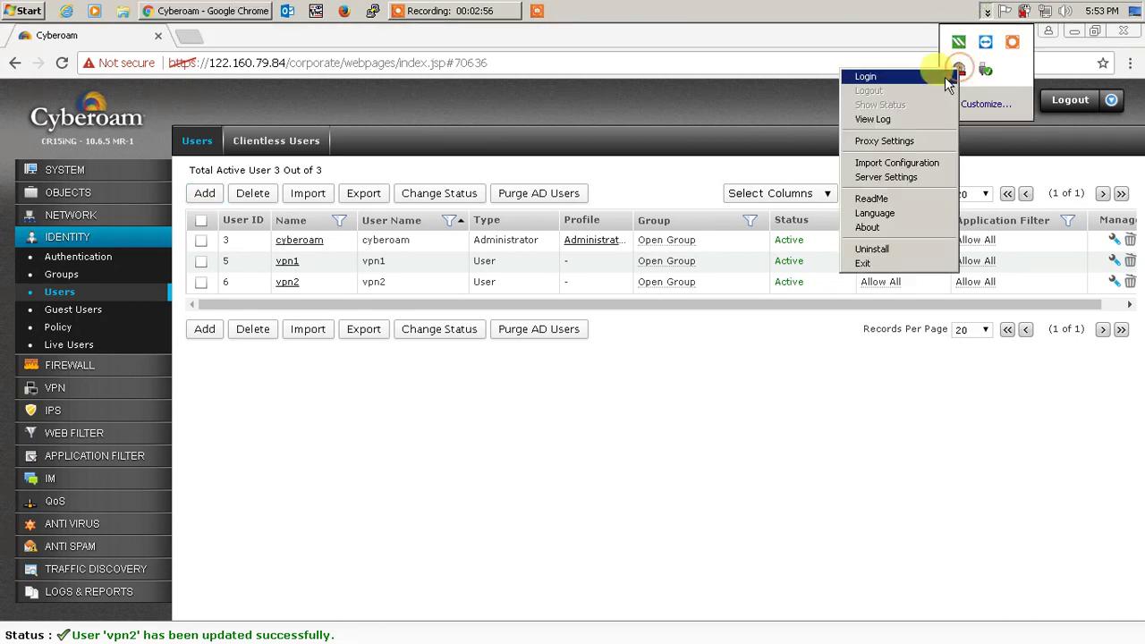
left_click(955, 76)
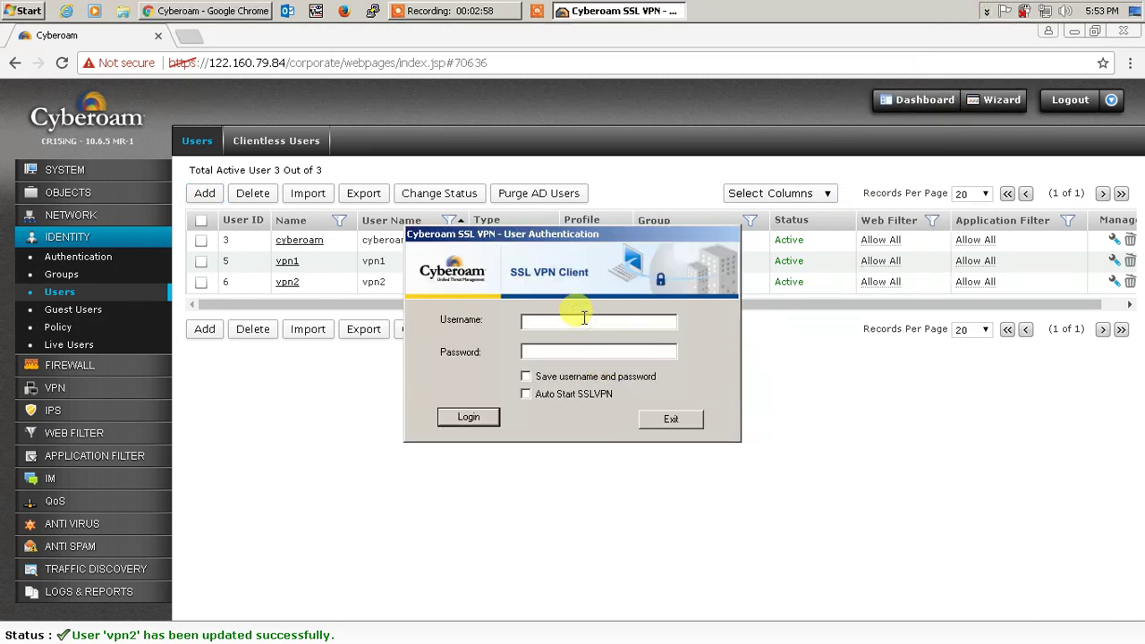
type("vpn2")
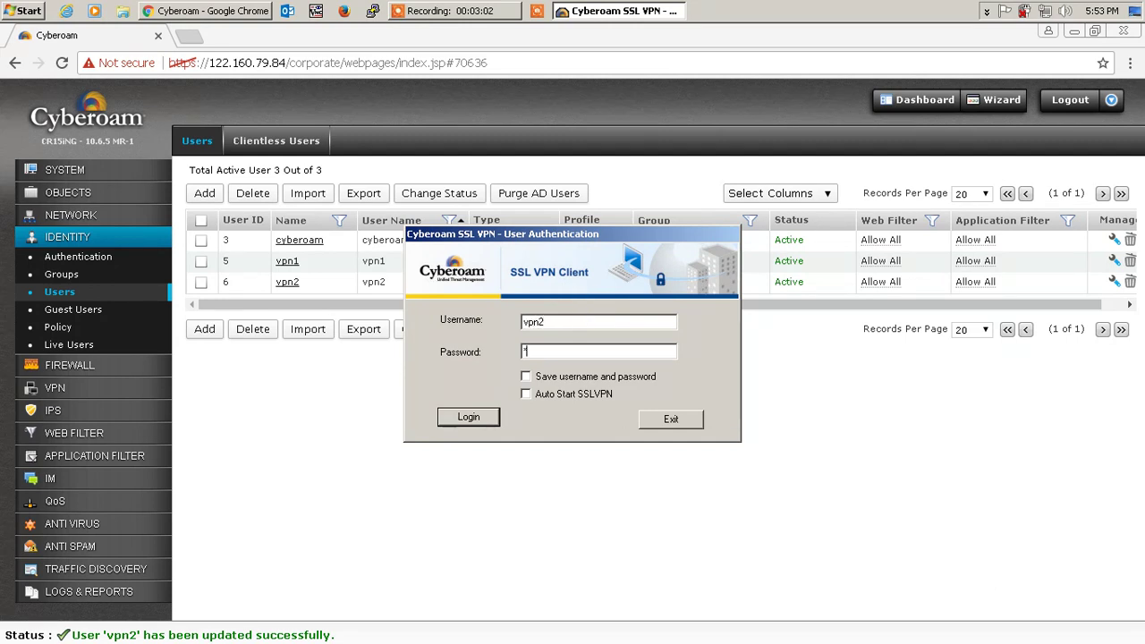
type("*")
left_click(478, 418)
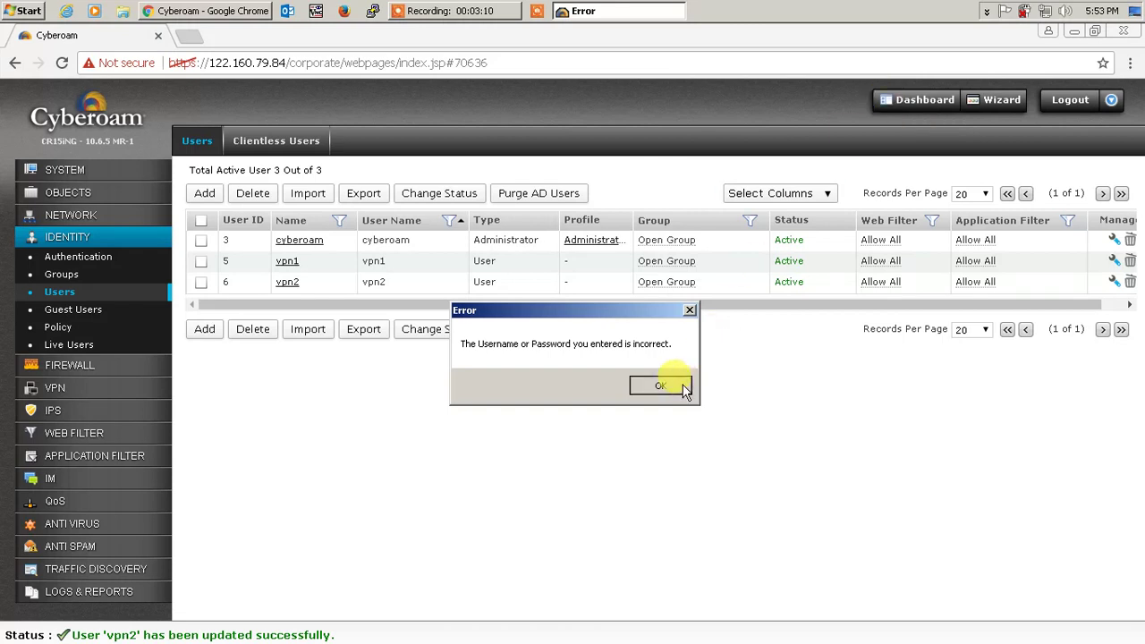
left_click(666, 385)
left_click(678, 422)
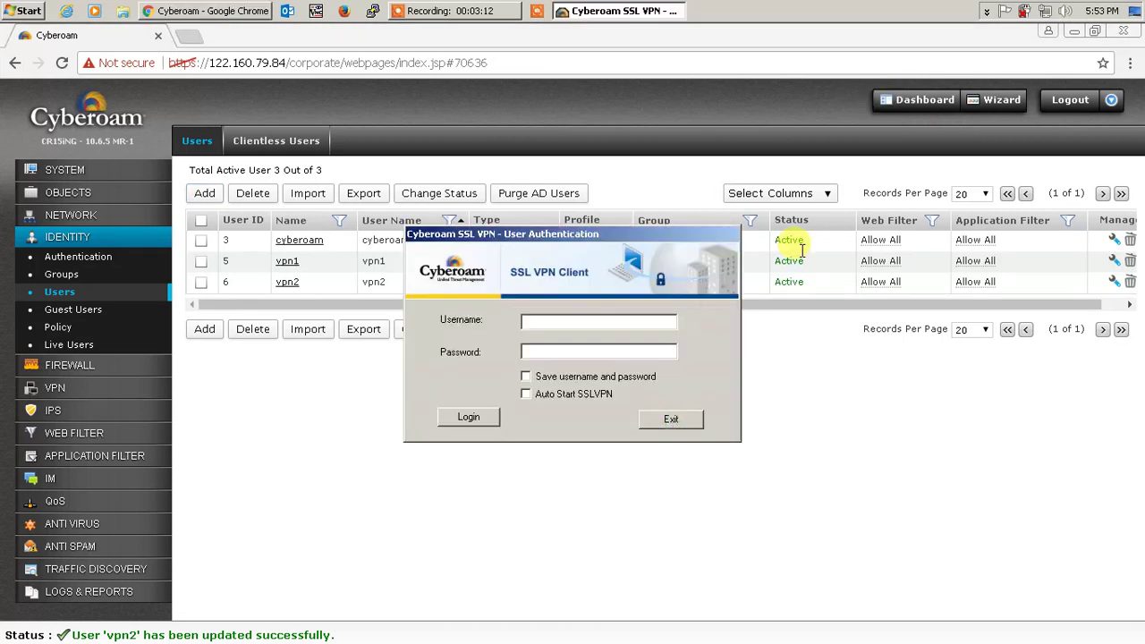
left_click(672, 419)
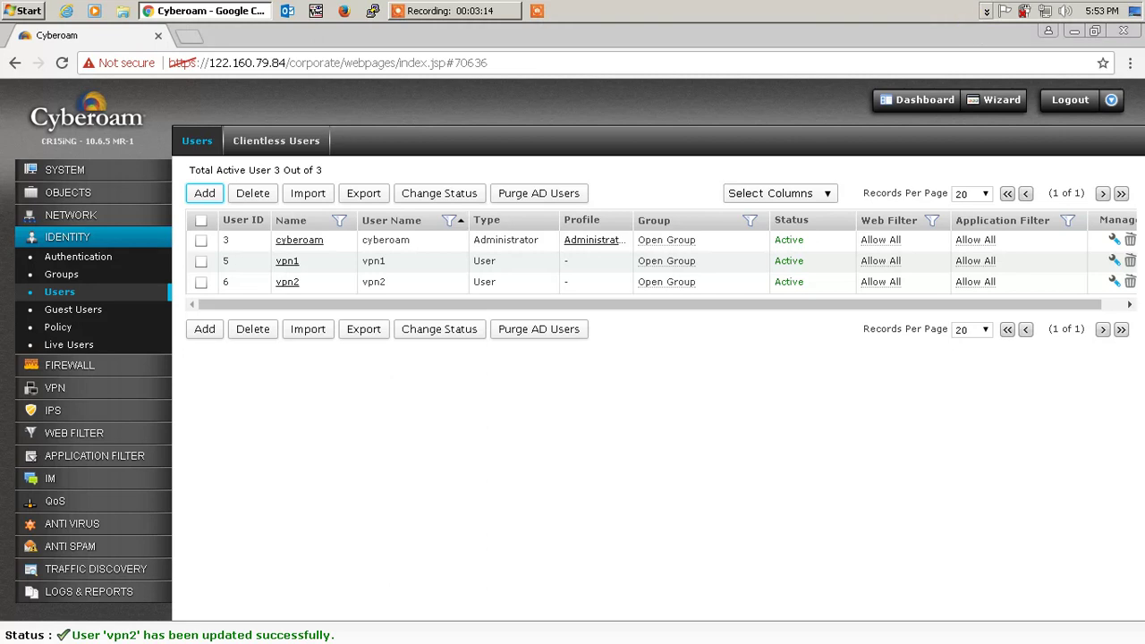
left_click(986, 11)
right_click(958, 42)
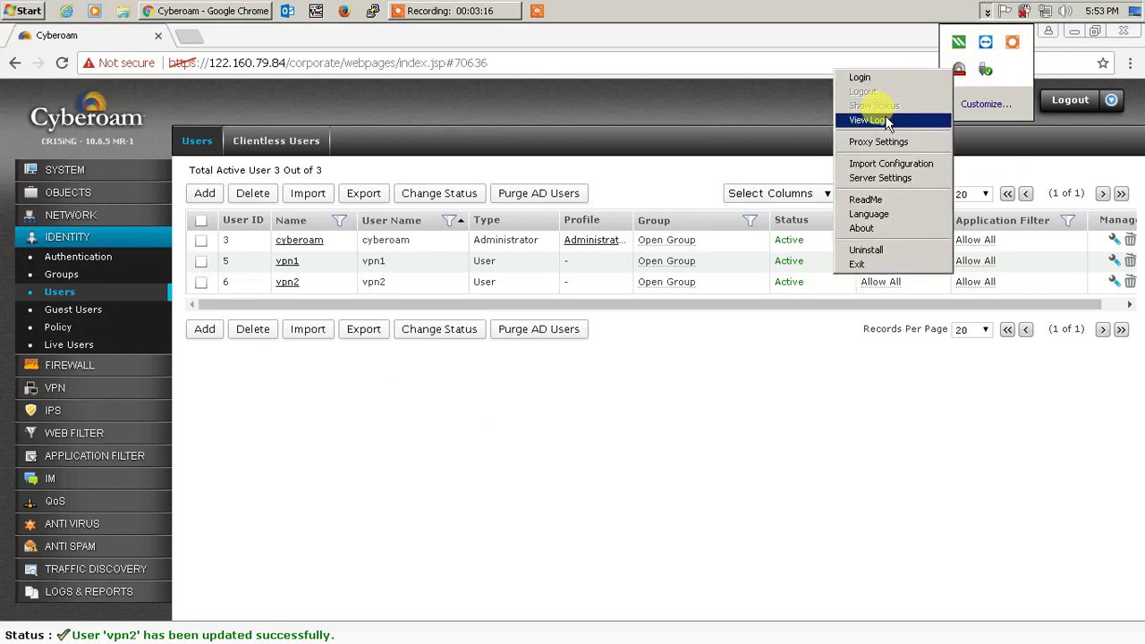
left_click(866, 114)
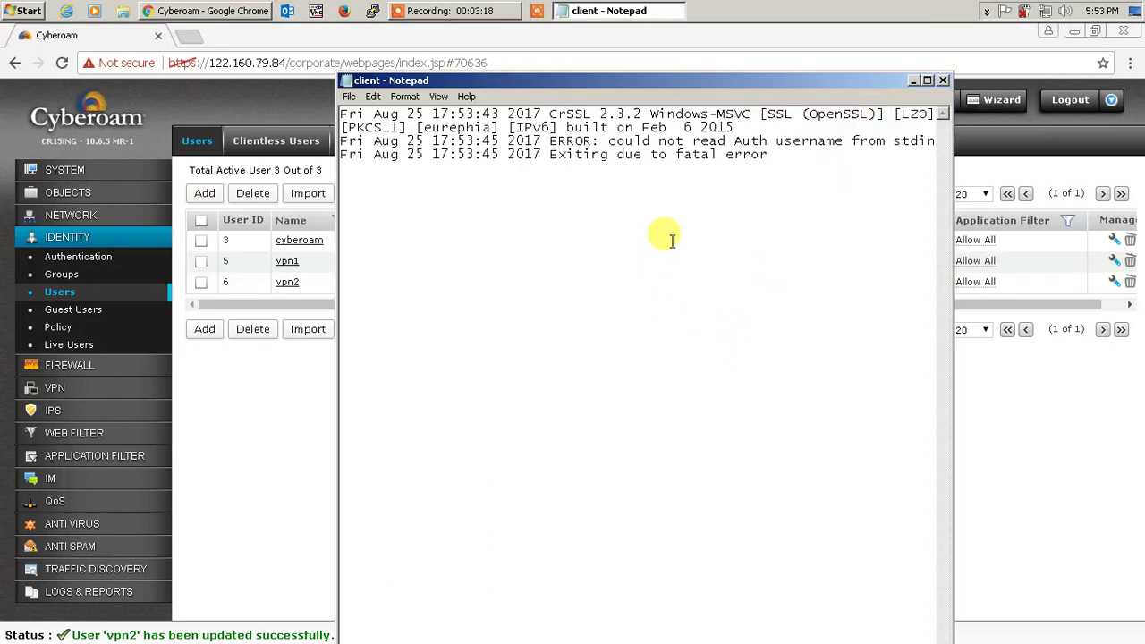
left_click(927, 81)
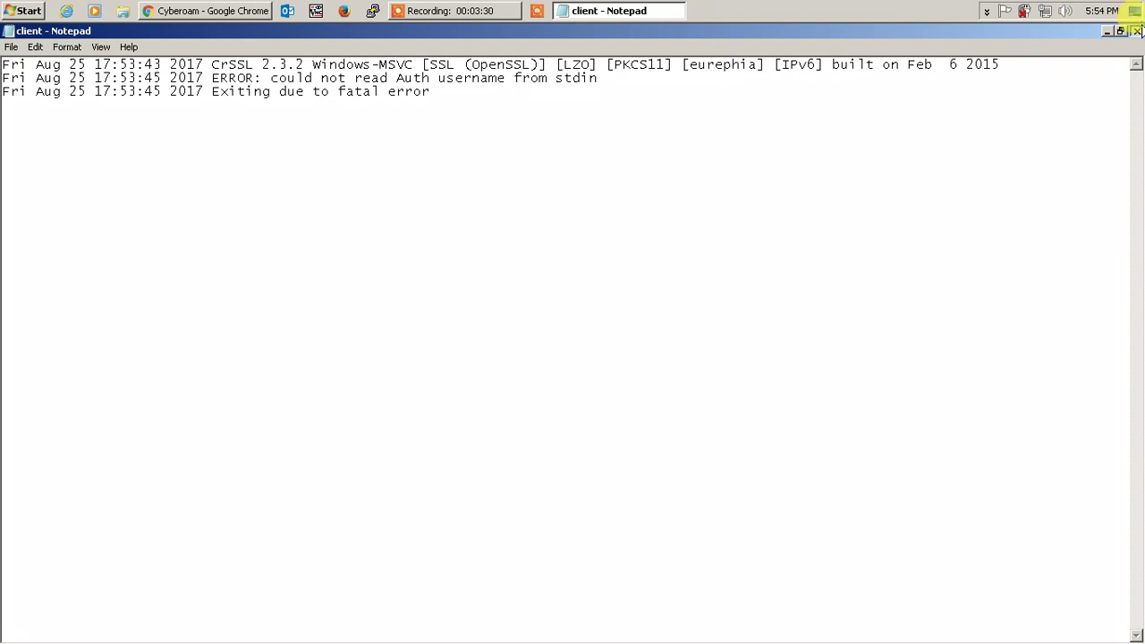
left_click(1136, 30)
left_click(287, 262)
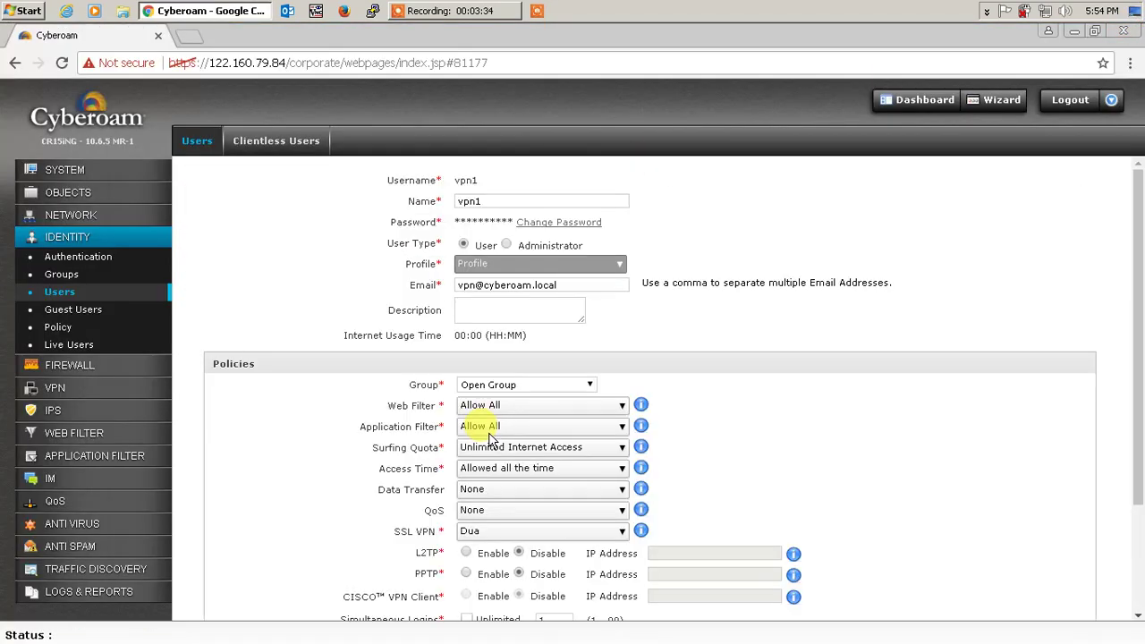
- Open vpn2 from the Users list, set its SSL VPN policy to Dua, and save
scroll(491, 438, "down", 2)
scroll(490, 433, "up", 2)
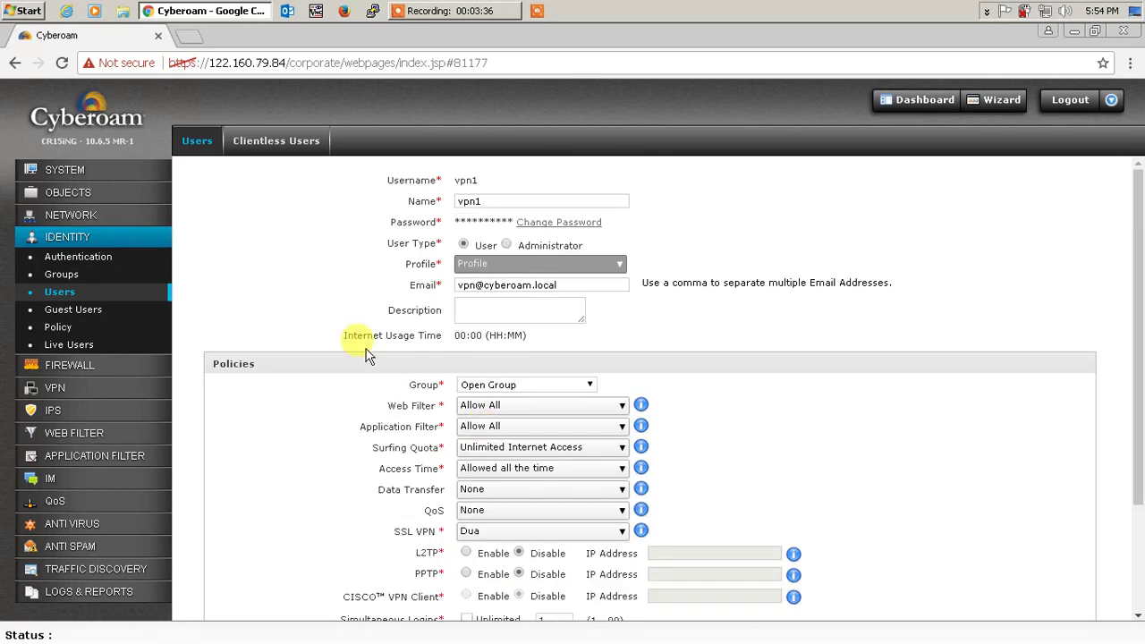
left_click(206, 147)
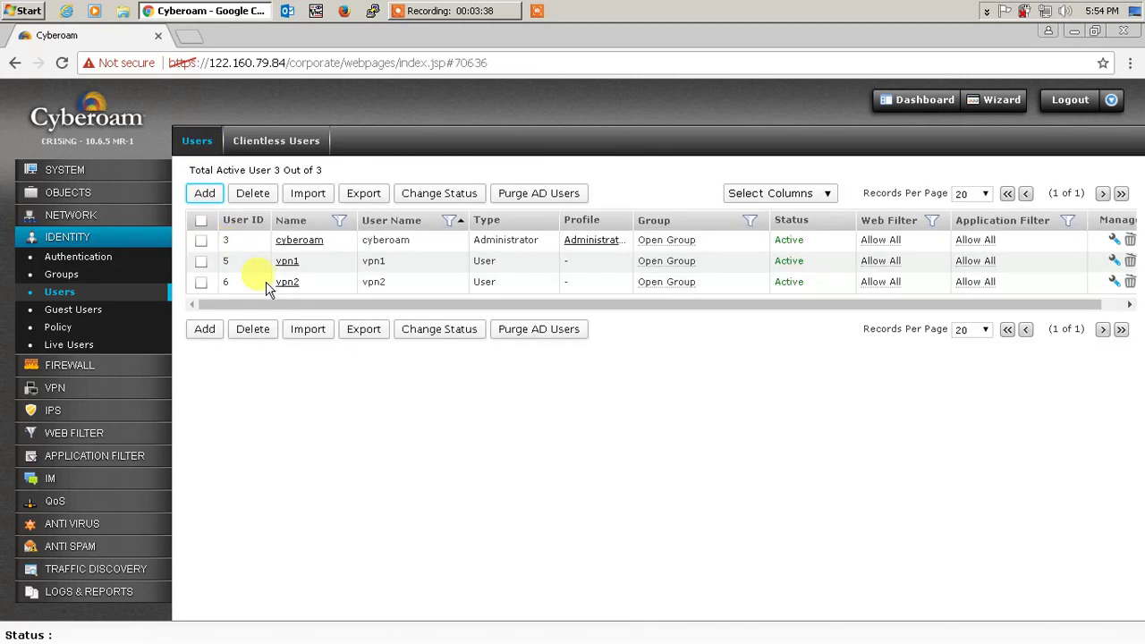
left_click(286, 283)
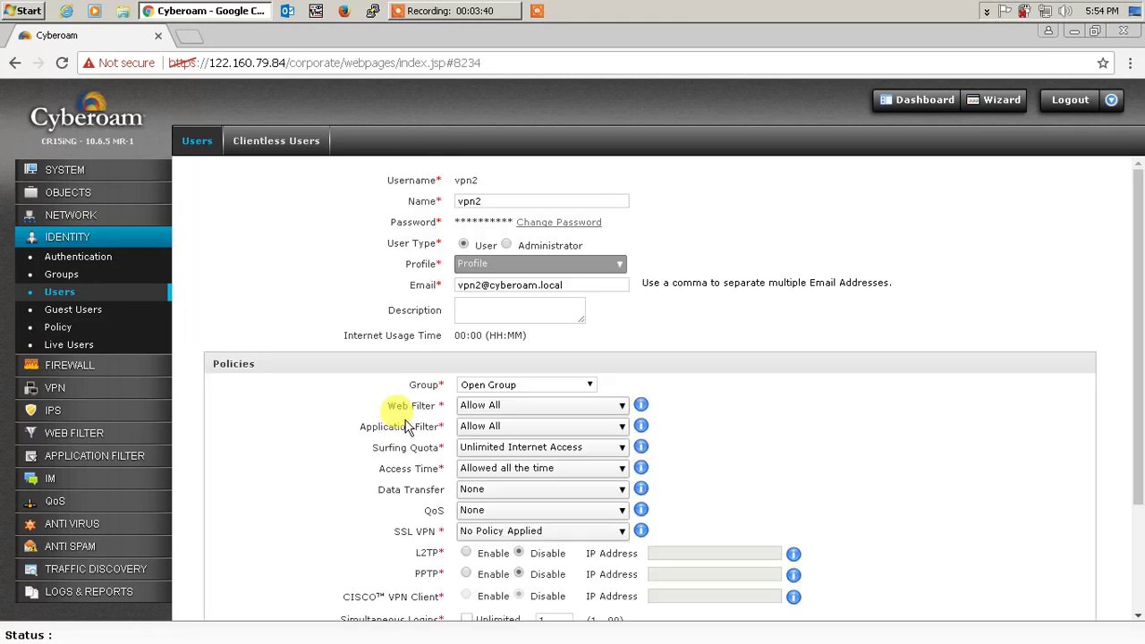
scroll(407, 427, "down", 2)
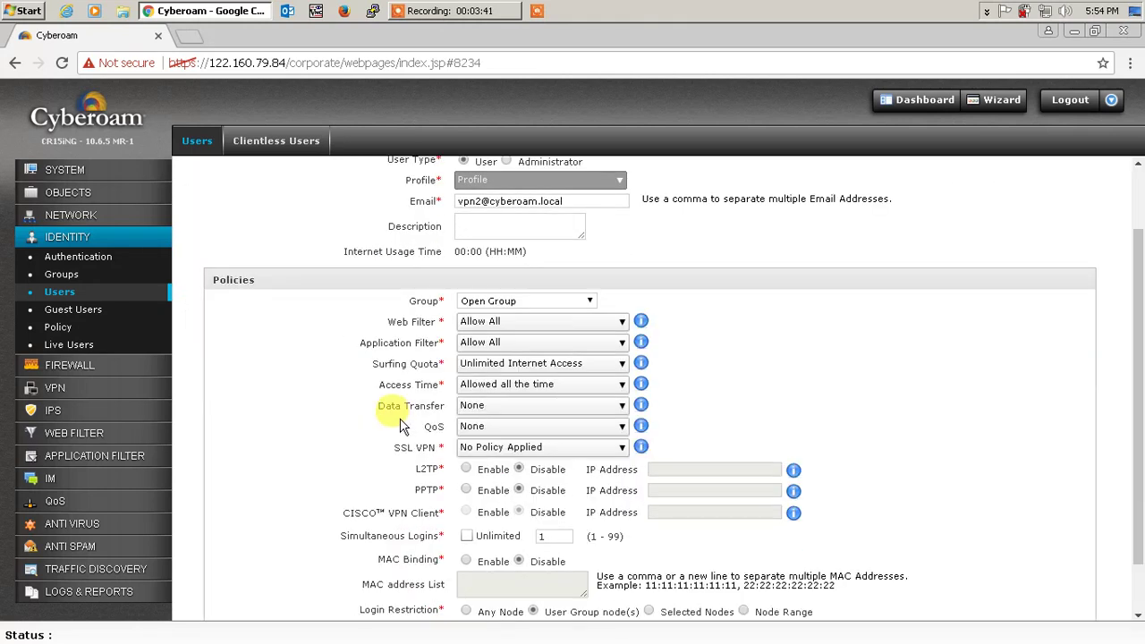
left_click(546, 450)
left_click(617, 494)
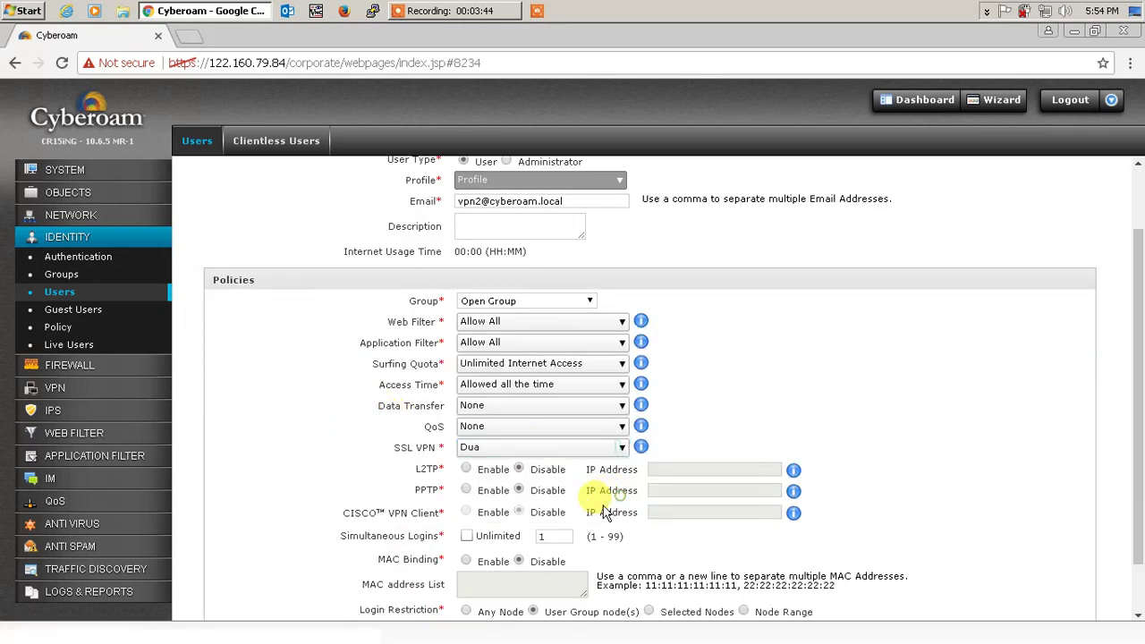
scroll(580, 508, "down", 2)
left_click(496, 600)
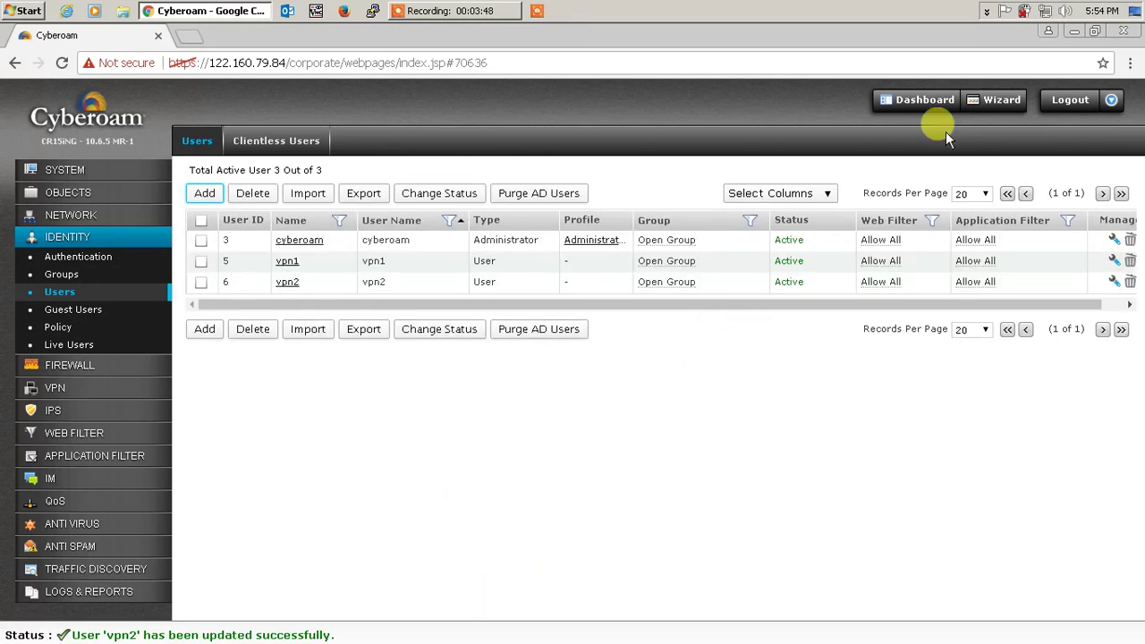
- Log in to the SSL VPN client from its tray icon as vpn2 and confirm the connection
left_click(987, 11)
right_click(959, 70)
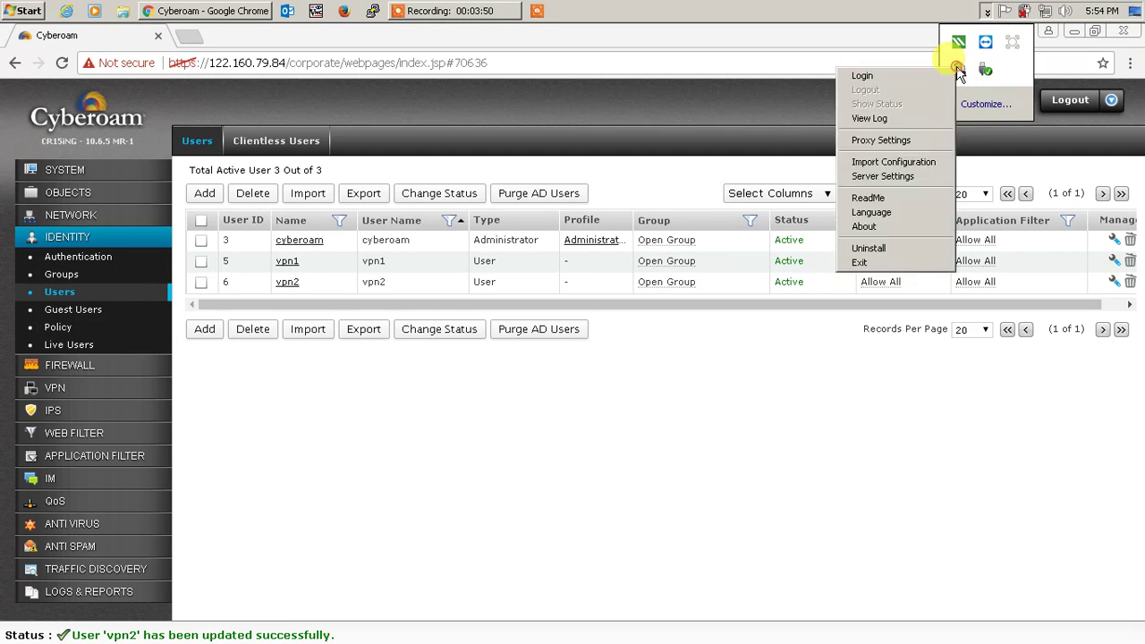
left_click(931, 77)
left_click(570, 321)
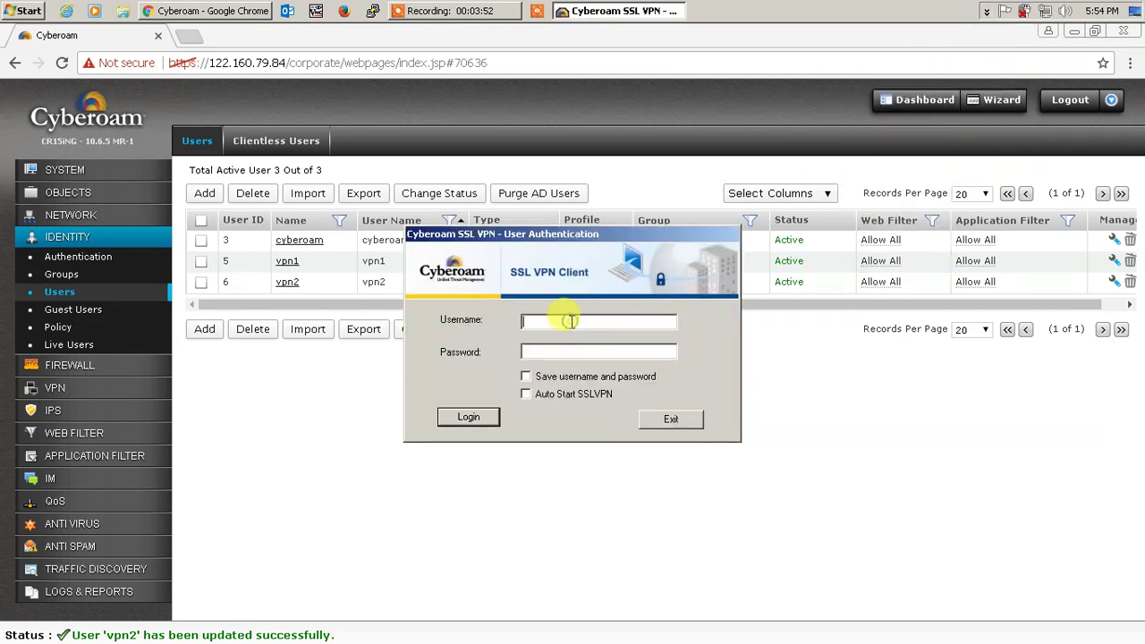
type("vpn2")
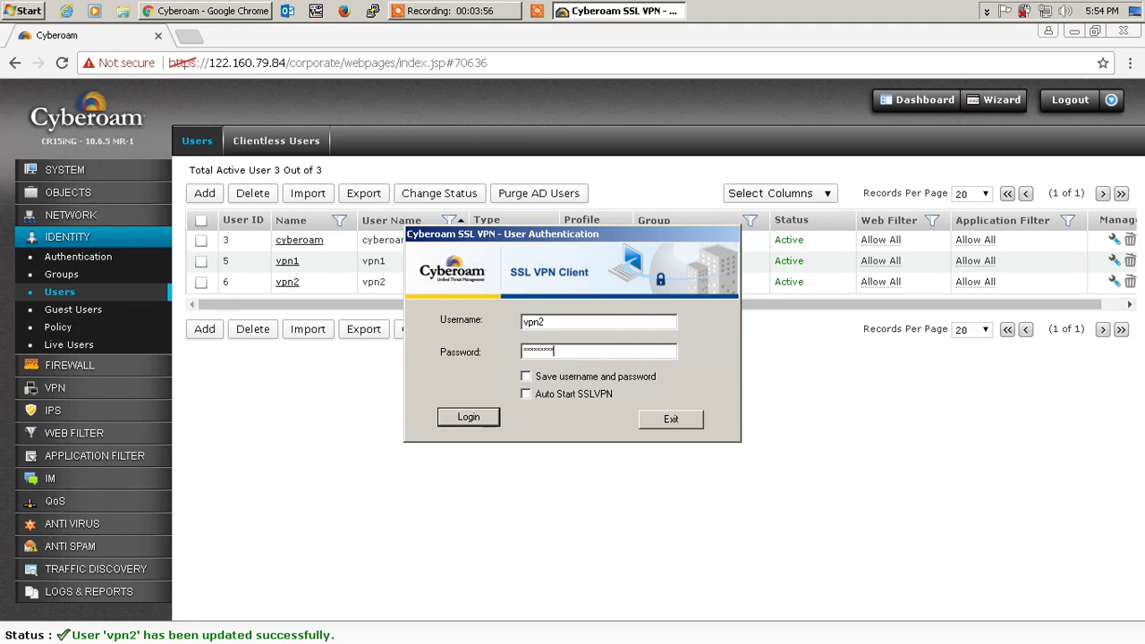
left_click(479, 418)
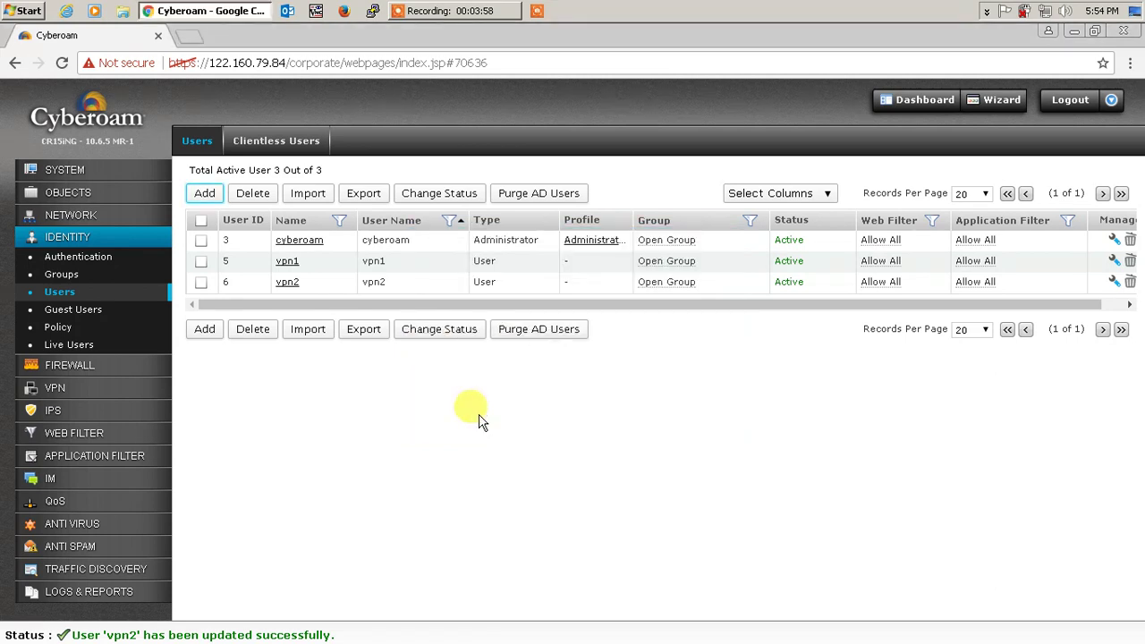
left_click(987, 12)
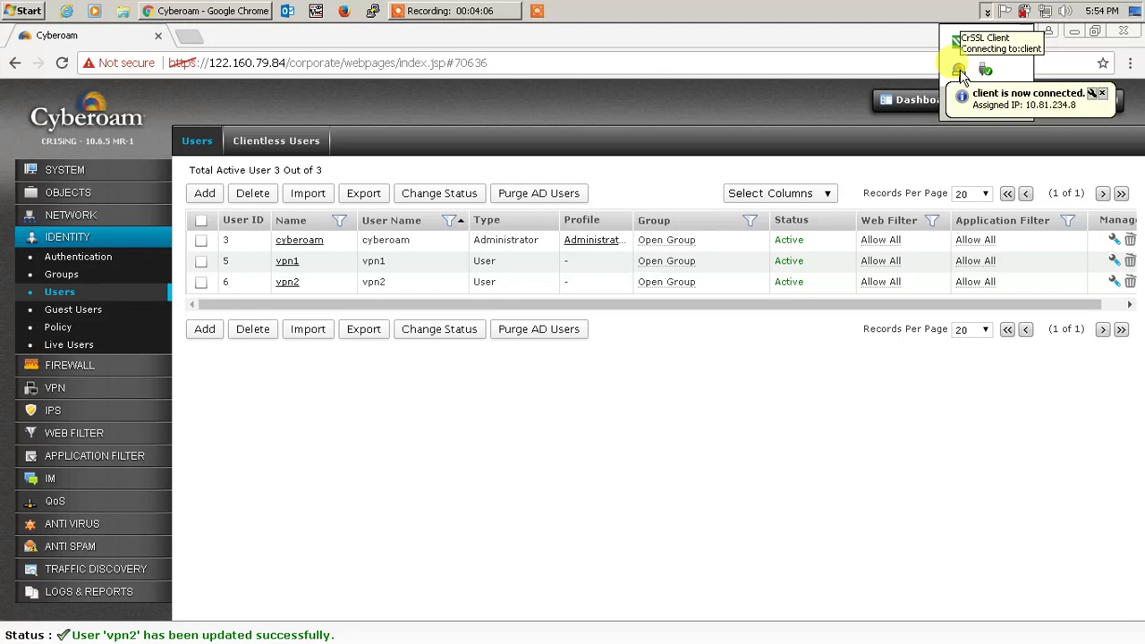
left_click(528, 465)
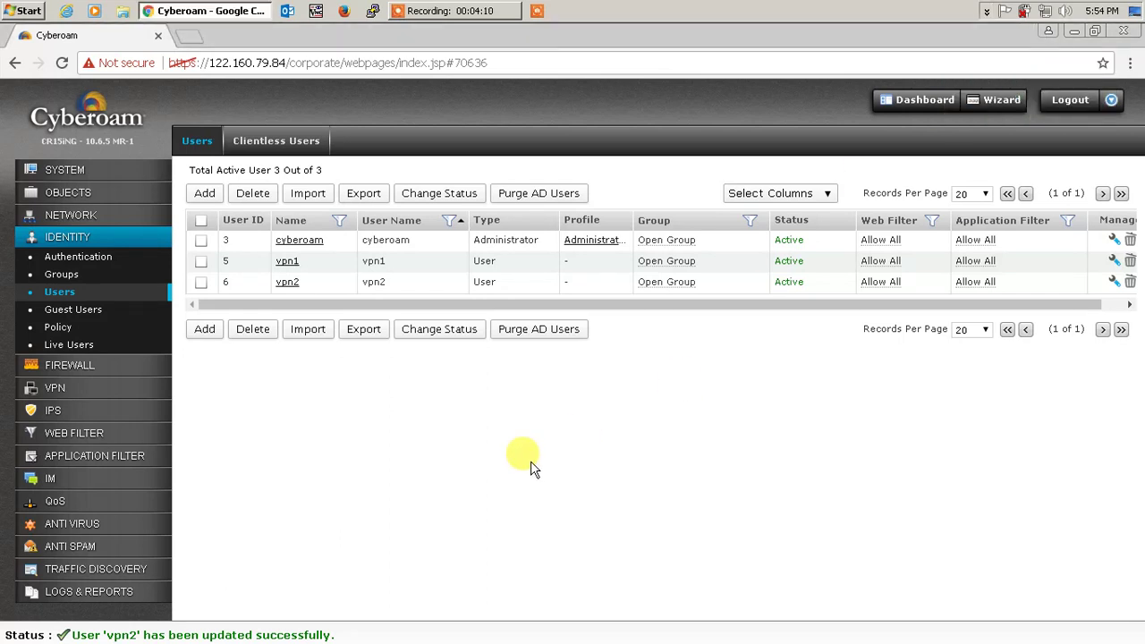
- Note PortA's LAN address 192.168.1.1 and ping it from Command Prompt
left_click(71, 215)
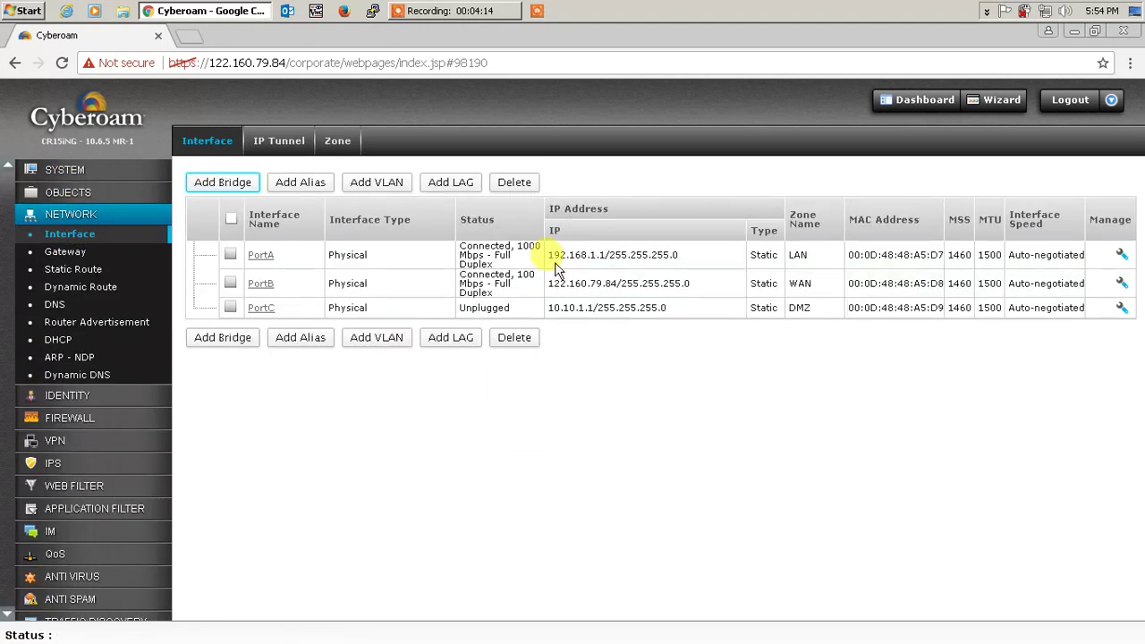
left_click_drag(548, 255, 606, 255)
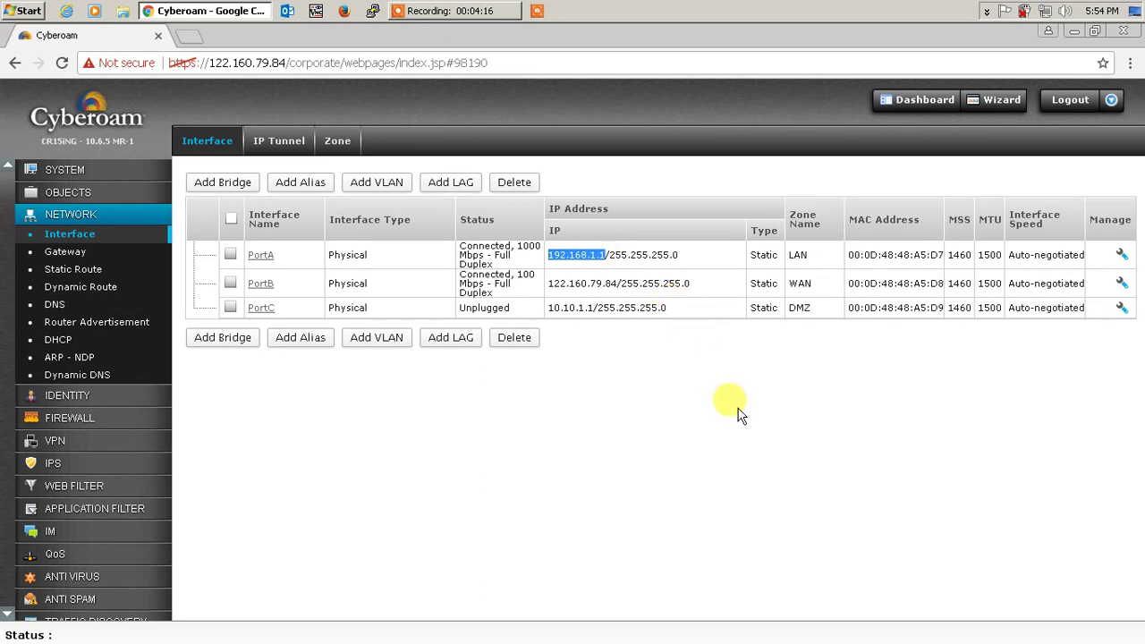
key("super+r")
key("Return")
type("ping 192.1")
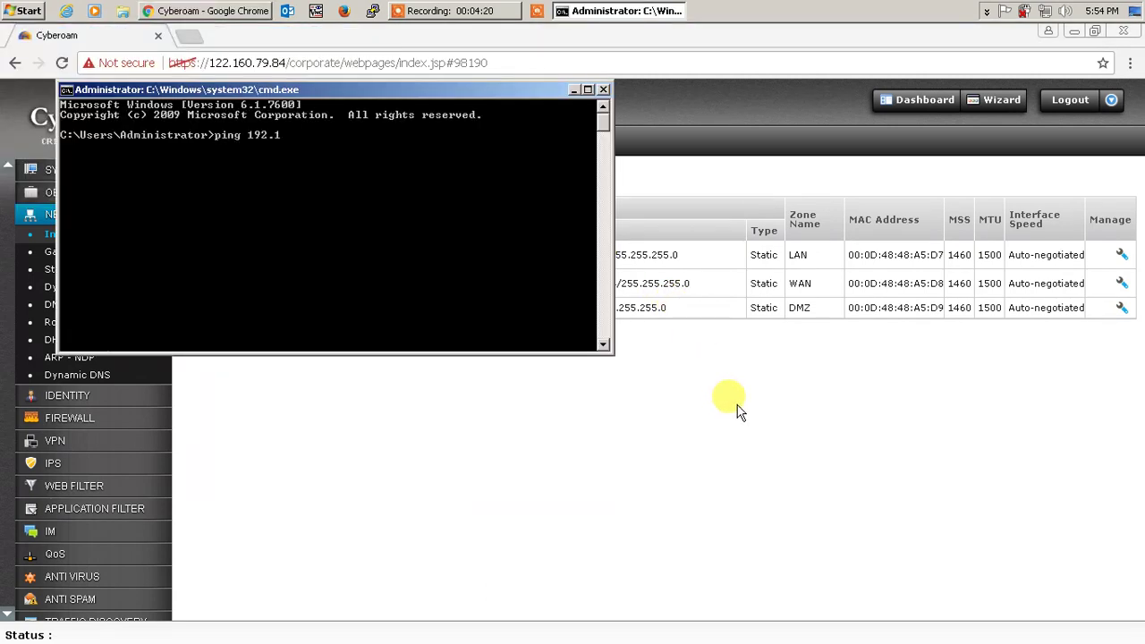
type("68.1.1")
key("Return")
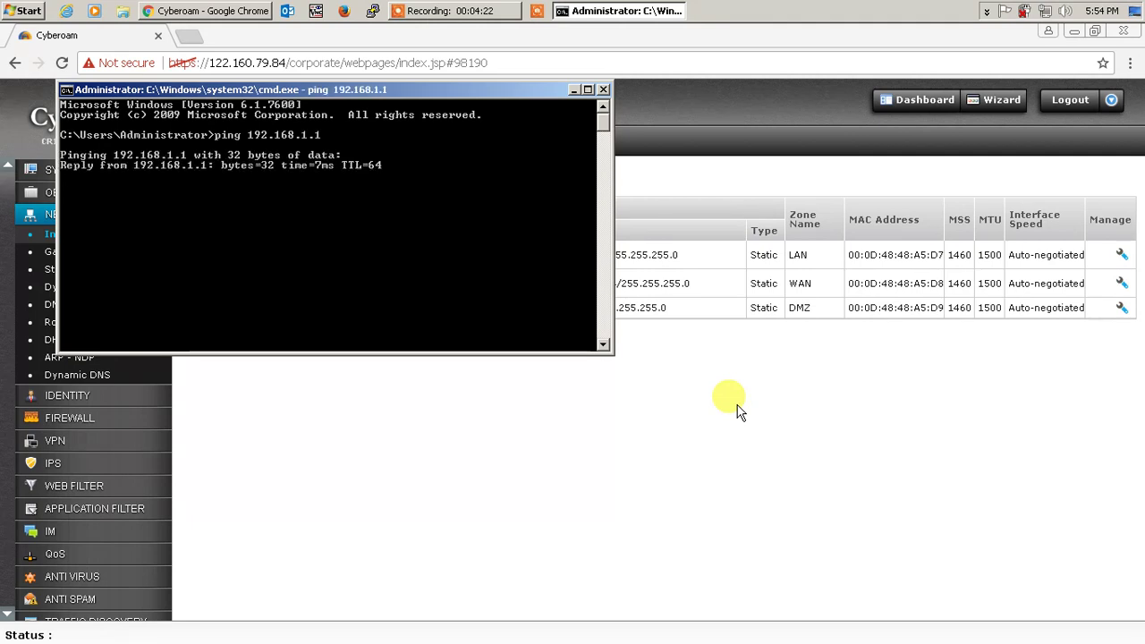
- Stop that ping and ping host 192.168.1.199 instead
key("ctrl+c")
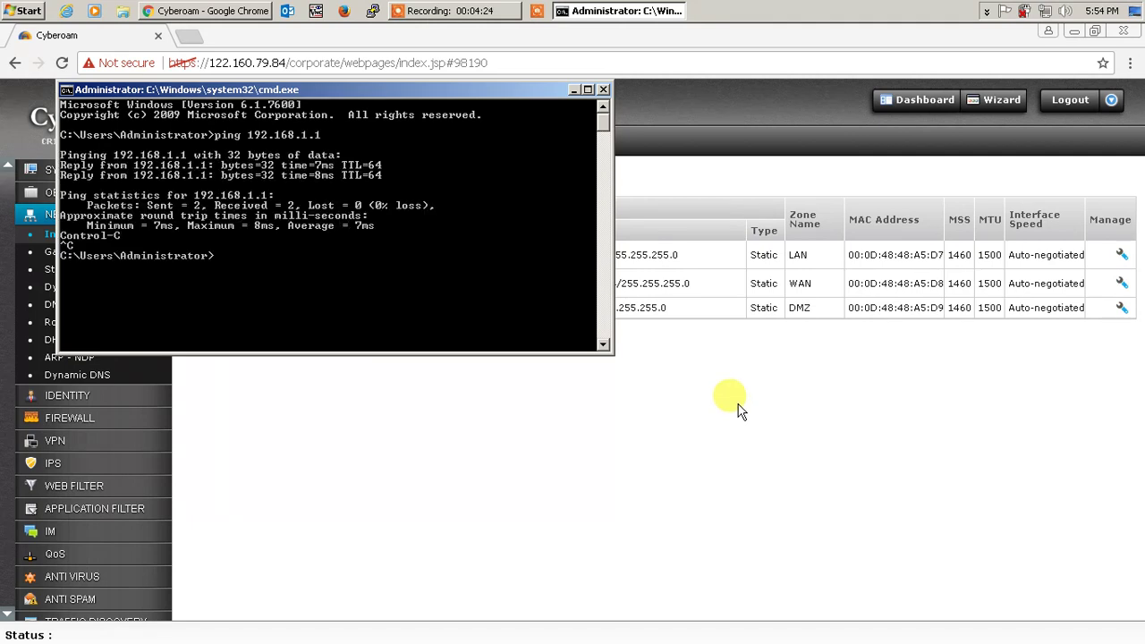
key("Up")
key("BackSpace")
type("199")
key("Return")
- Browse to \\192.168.1.199 from the Run prompt and open its d share
key("super+r")
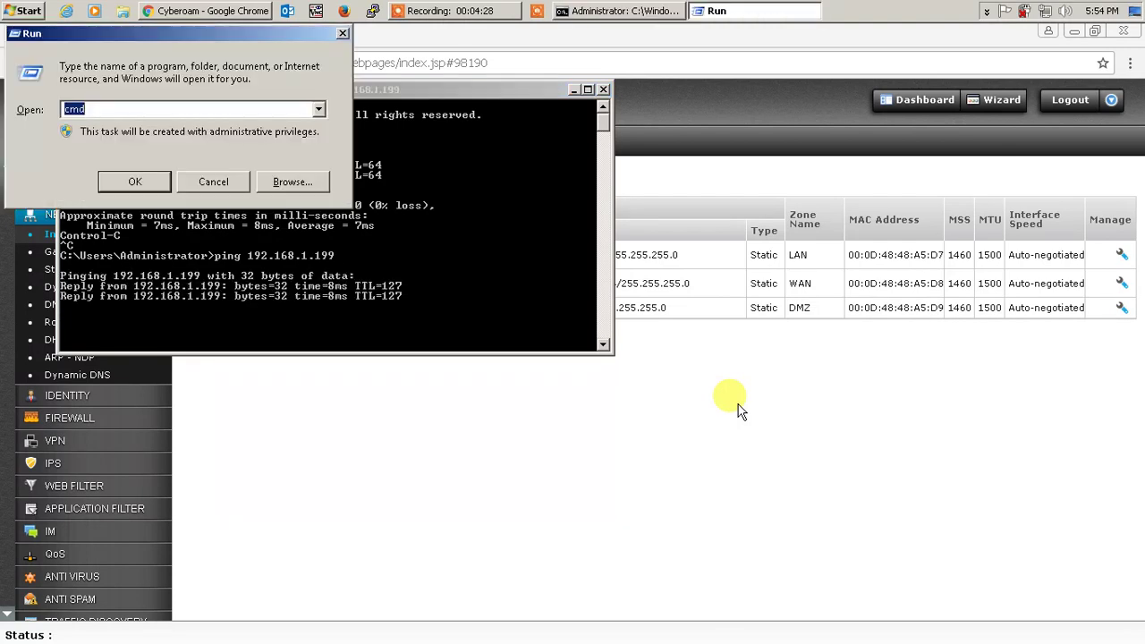
type("\\\\192.168.1.199")
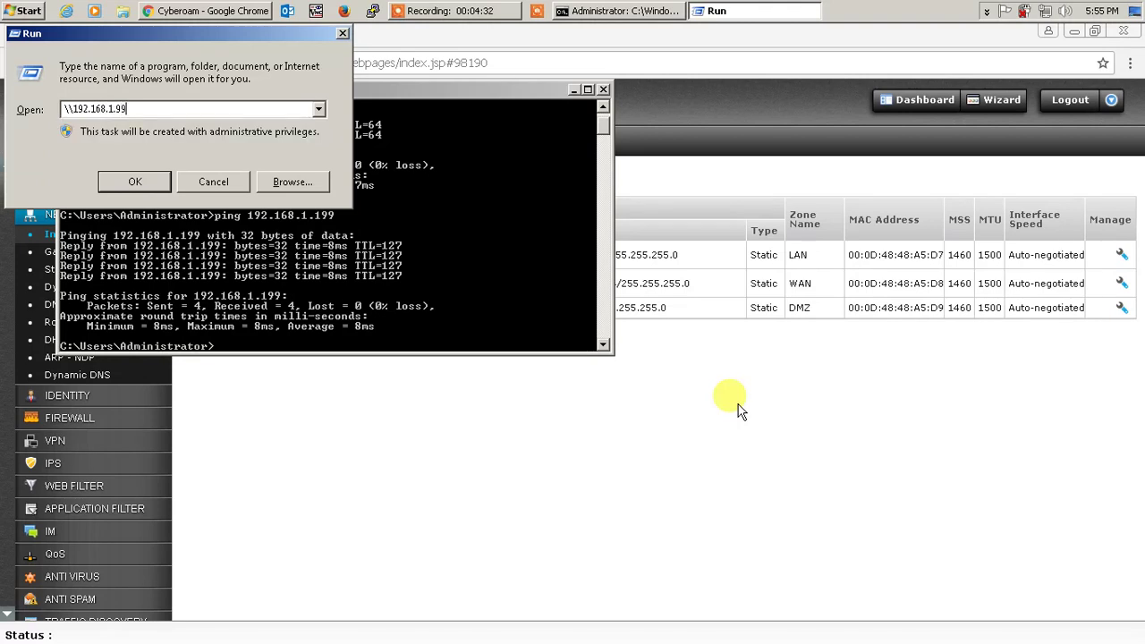
key("Return")
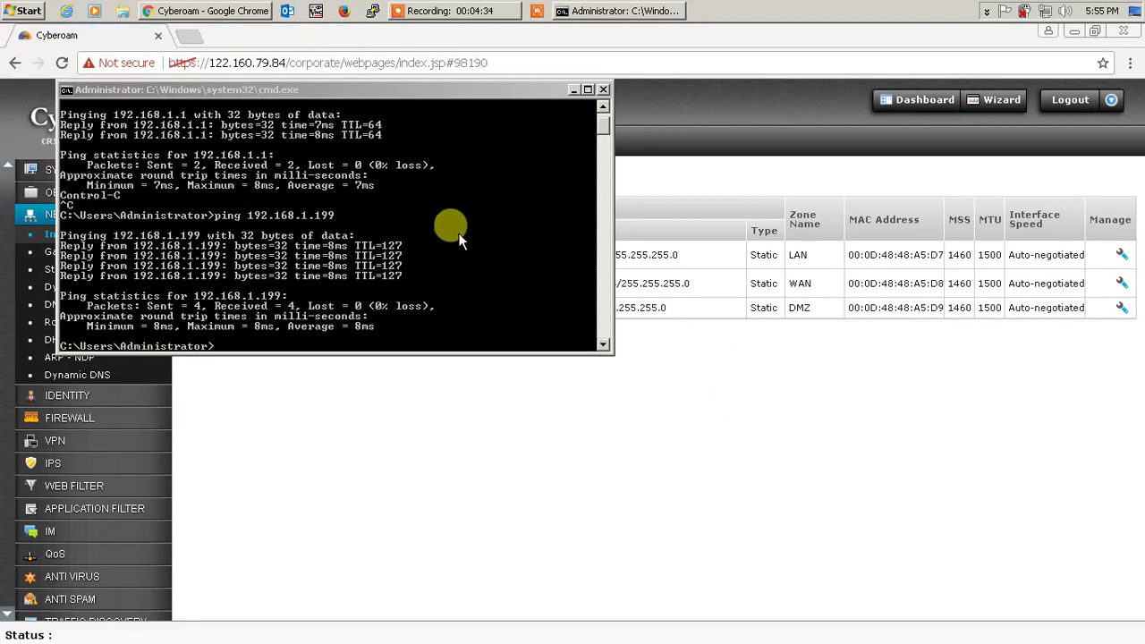
key("super+r")
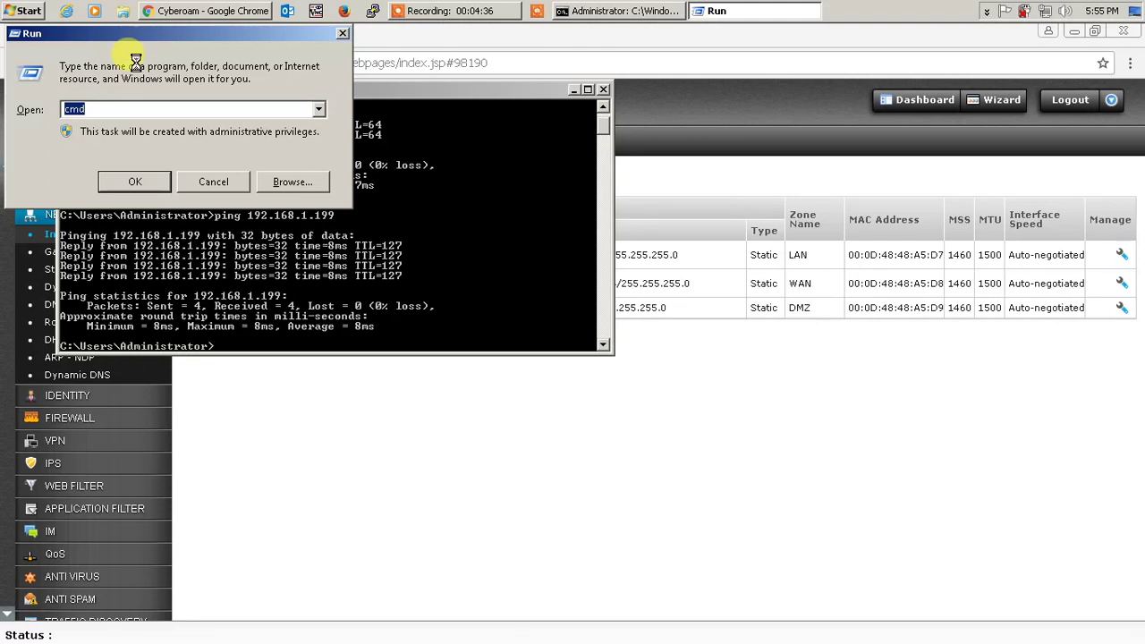
type("\\\\")
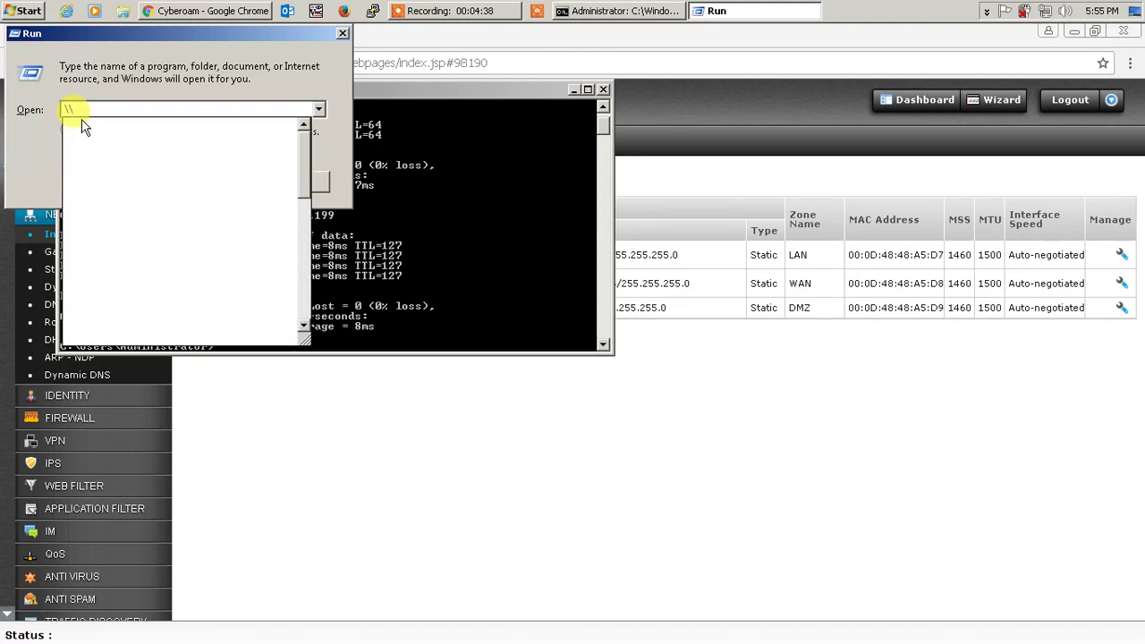
type("192.168.1.199")
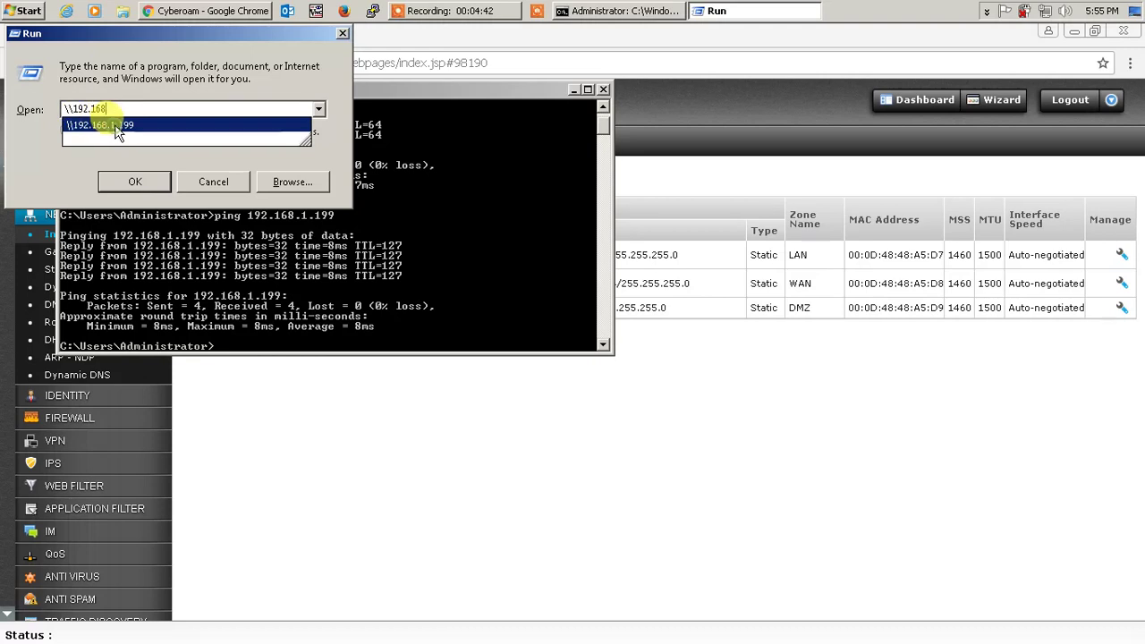
left_click(117, 125)
left_click(160, 108)
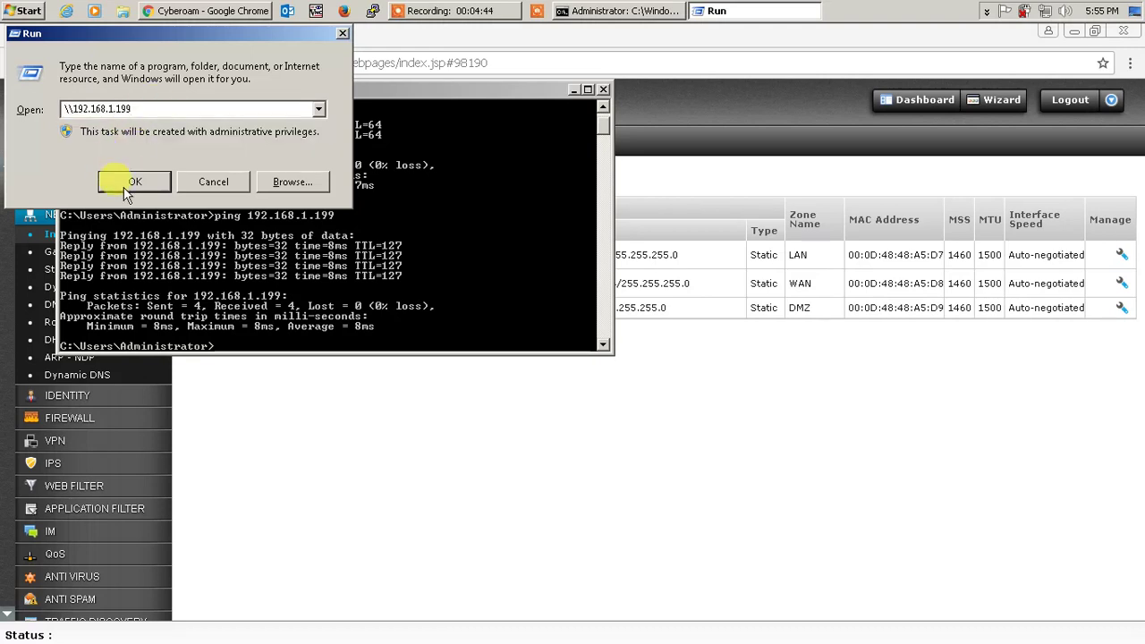
left_click(131, 179)
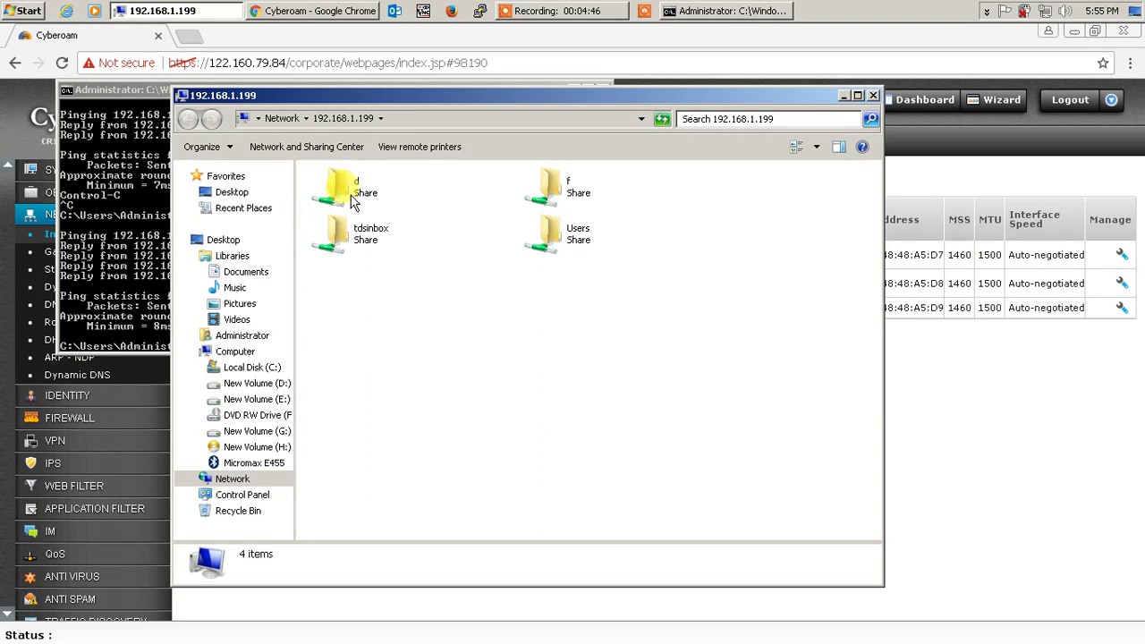
double_click(340, 188)
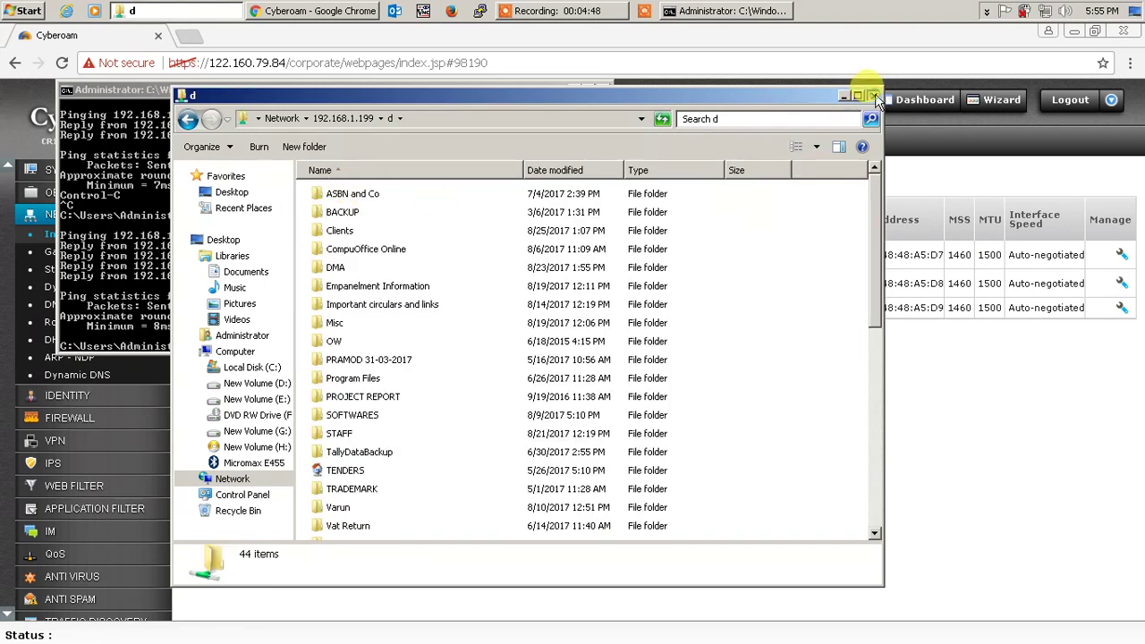